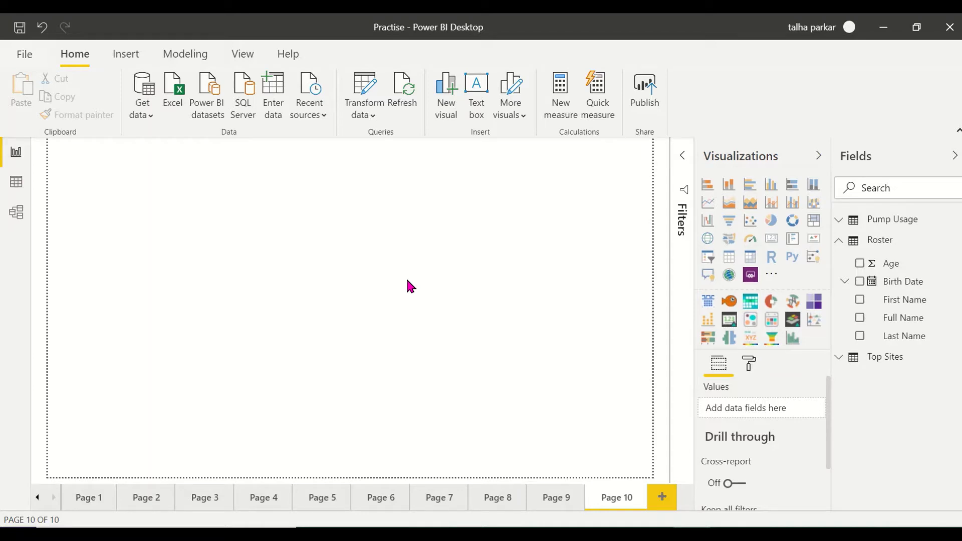
Examine the Histogram Chart visual's preview images and full description in the AppSource marketplace without adding it.
left_click(771, 274)
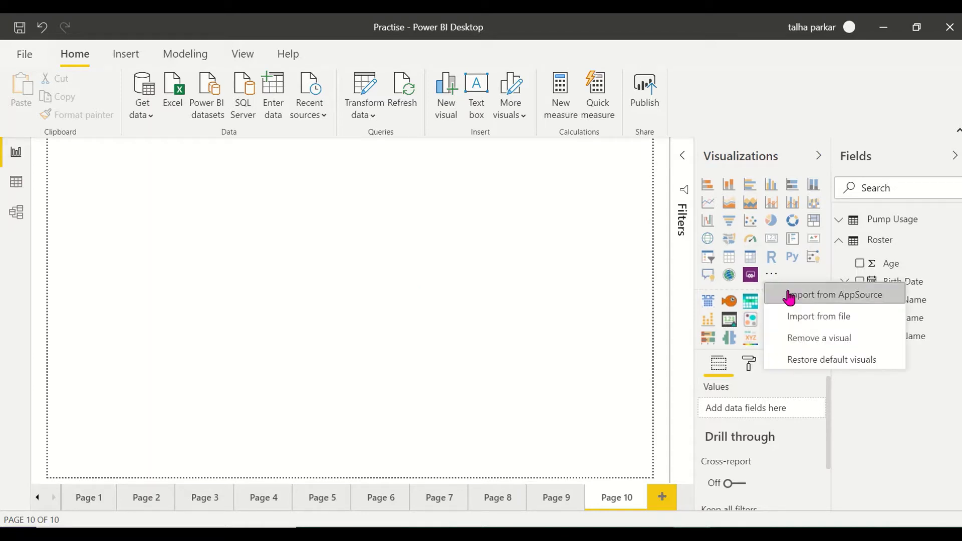
left_click(789, 296)
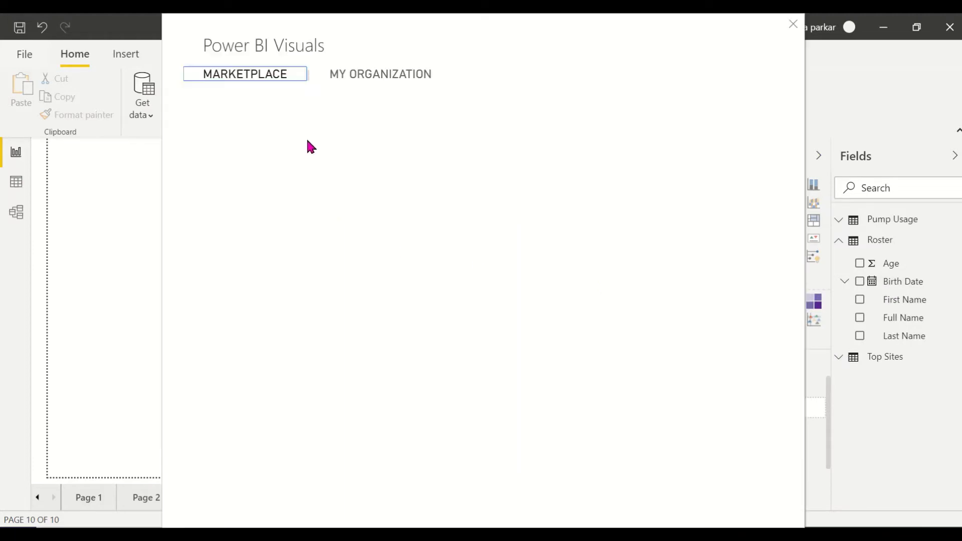
left_click(526, 296)
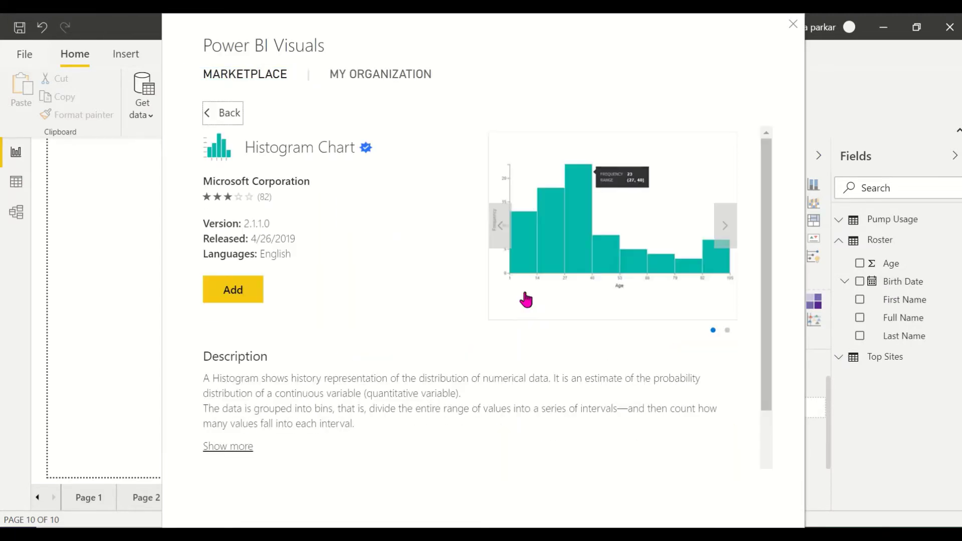
left_click(500, 226)
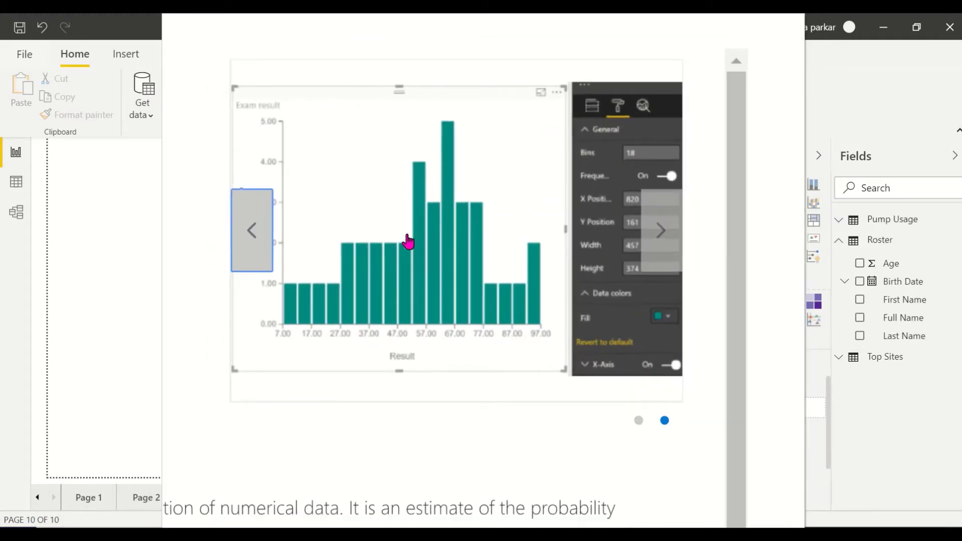
left_click(246, 260)
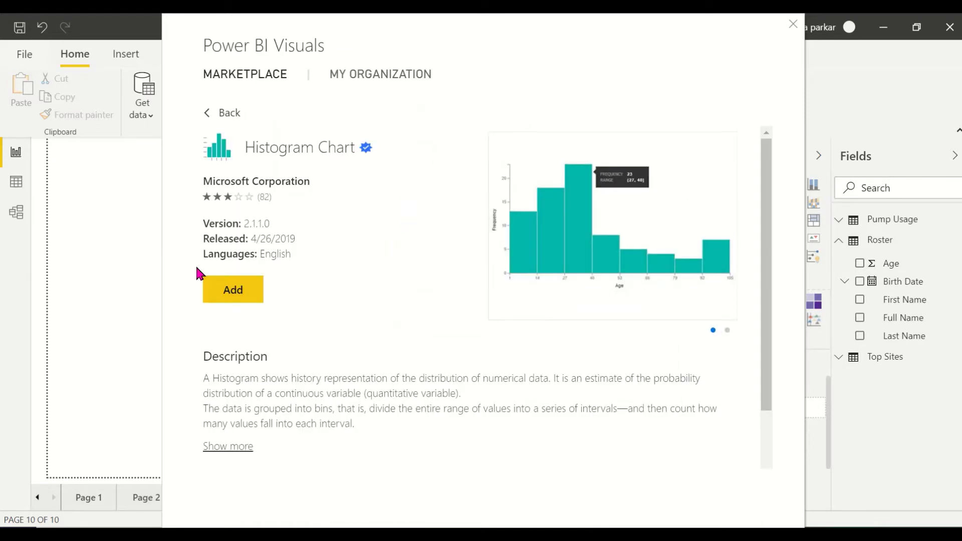
left_click(222, 449)
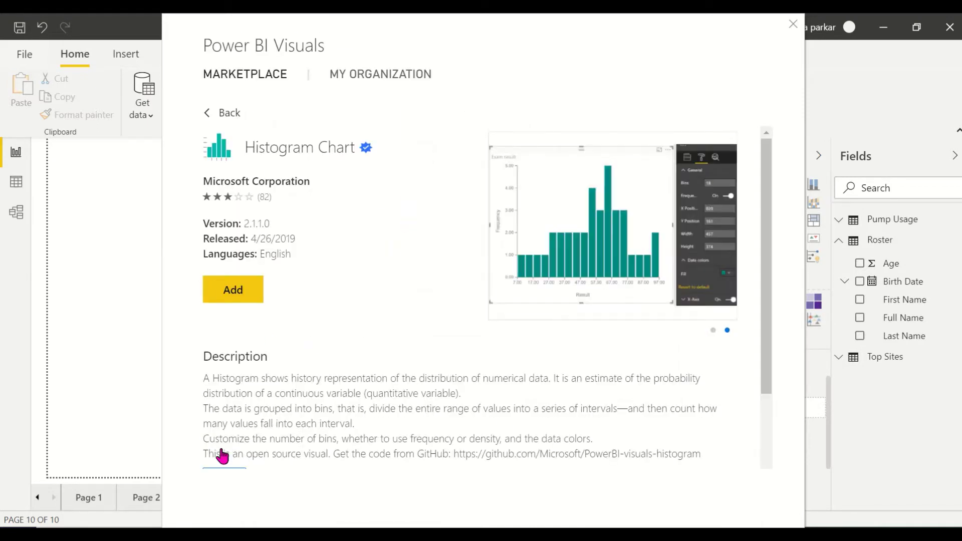
scroll(221, 453, "down", 1)
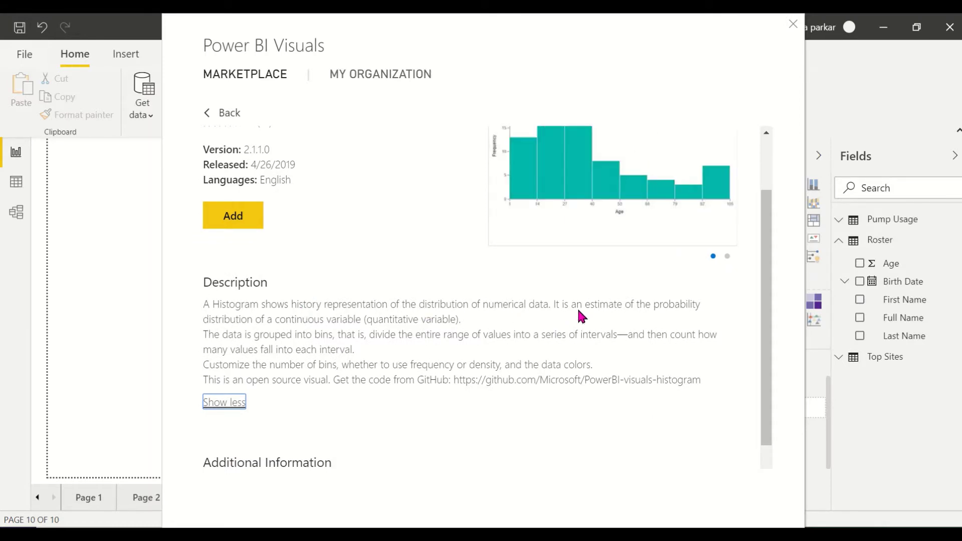
left_click(793, 25)
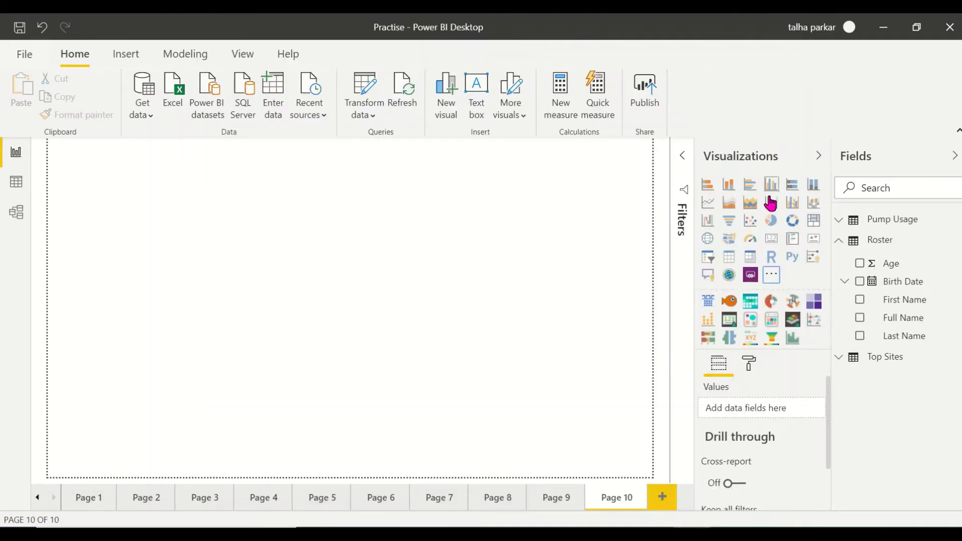
Add an empty histogram chart to Page 10 and move it to the upper part of the canvas, right of centre.
left_click(792, 339)
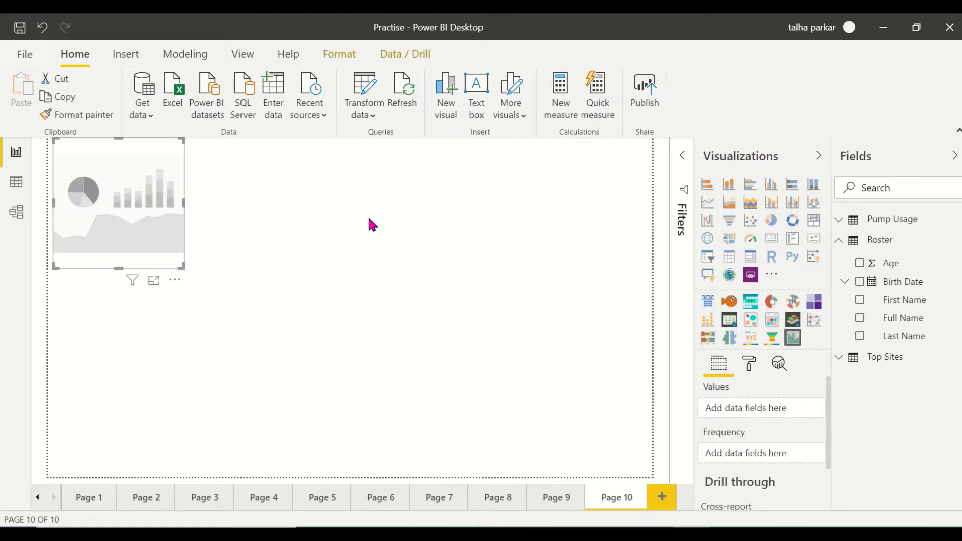
left_click_drag(158, 222, 505, 211)
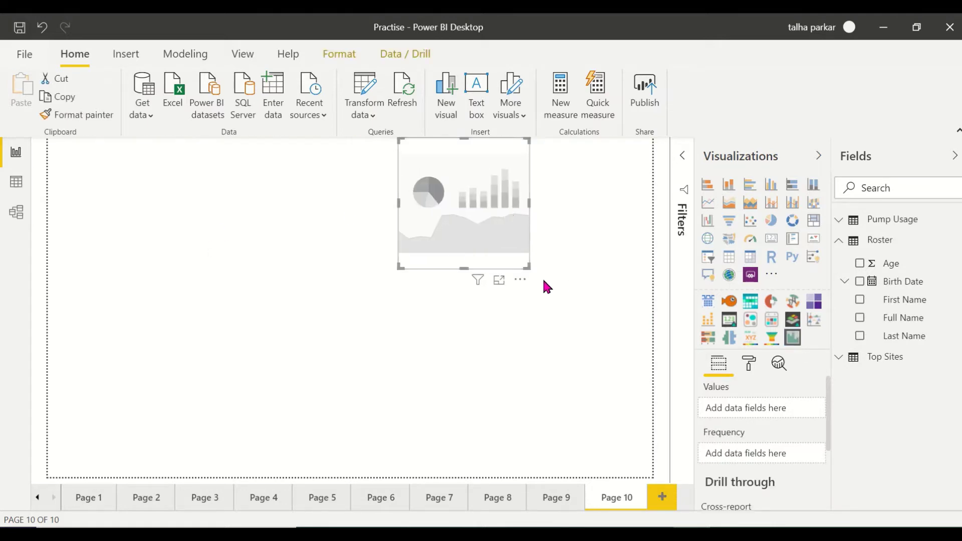
left_click(238, 317)
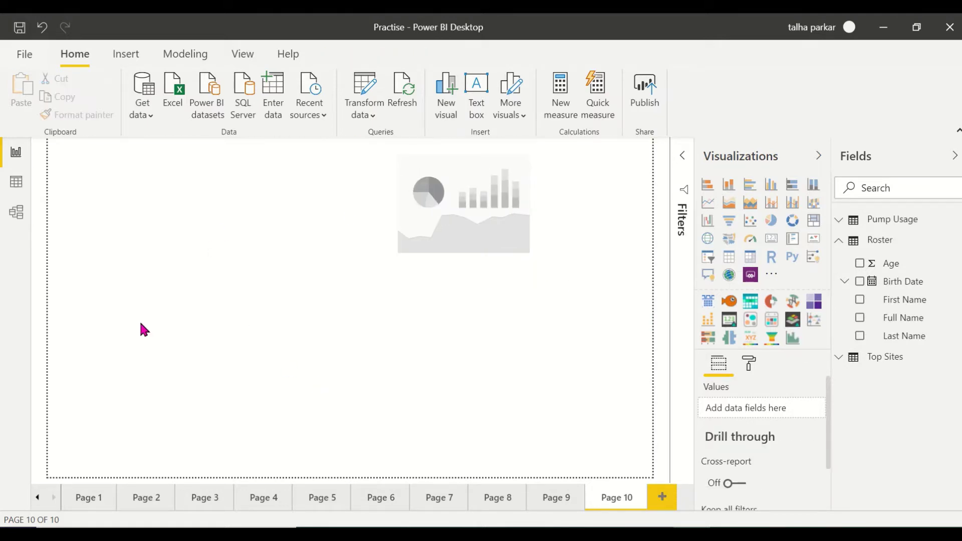
Create a separate table visual with the Age and First Name fields from the Roster table.
left_click(859, 264)
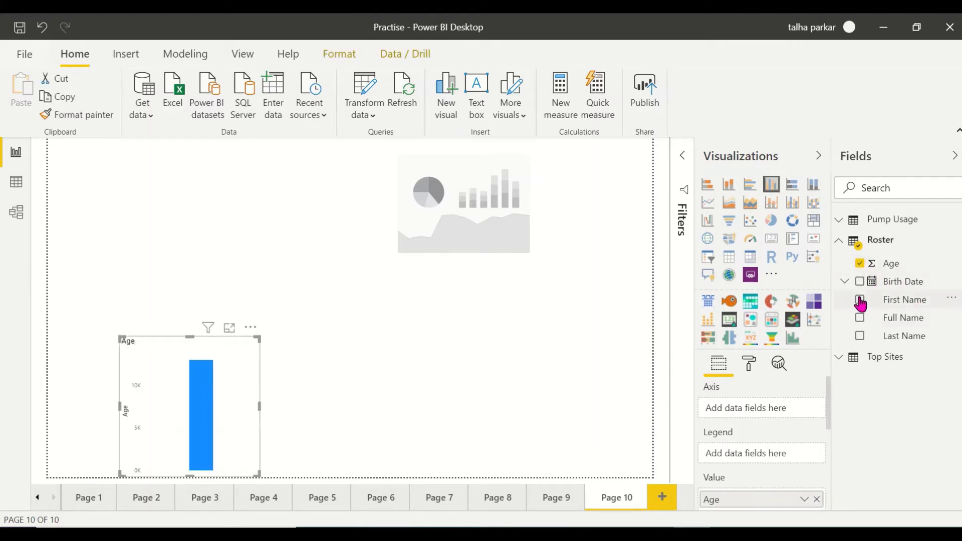
left_click(859, 300)
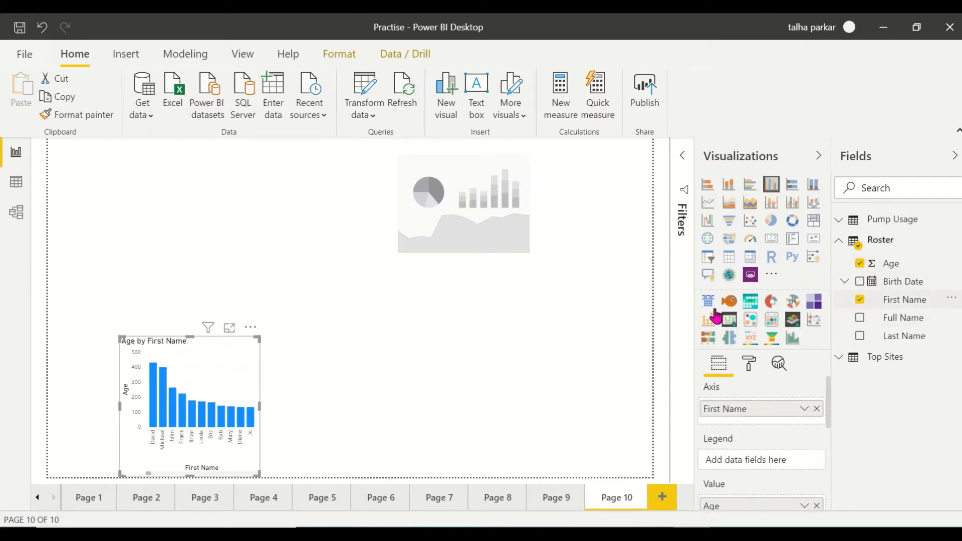
left_click(729, 258)
Place the table in the canvas's upper-left corner, stretch it to full page height and narrow it so both columns still fit.
left_click_drag(217, 356, 84, 149)
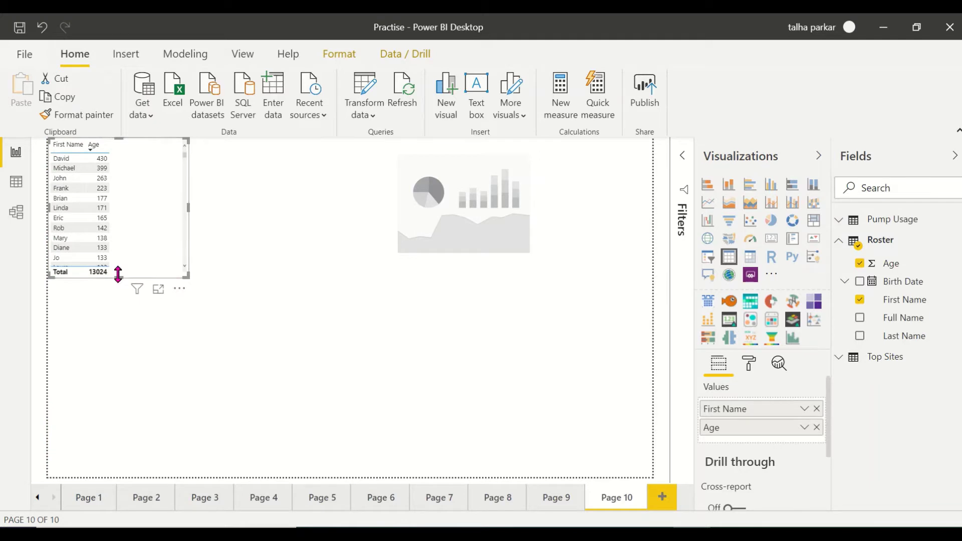
left_click_drag(118, 276, 119, 475)
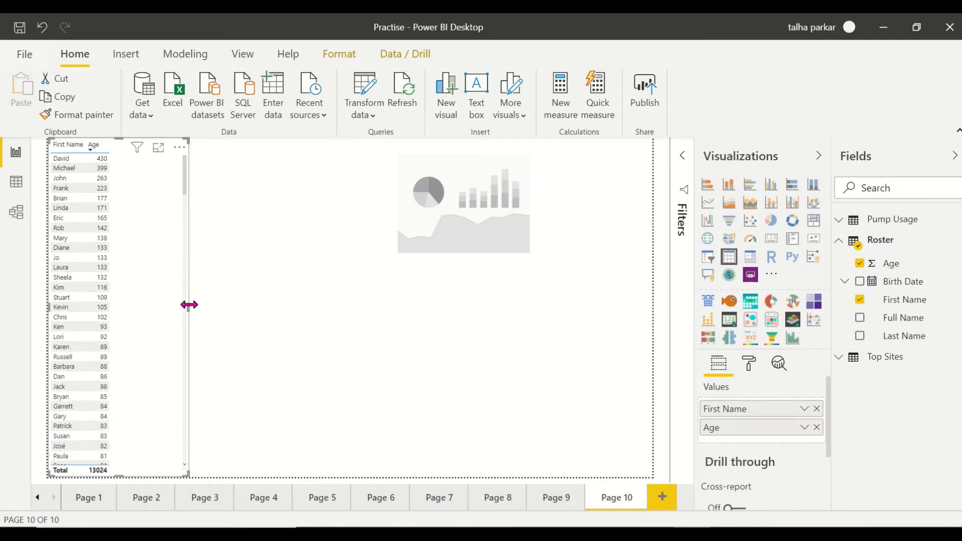
left_click_drag(187, 311, 143, 302)
left_click(145, 307)
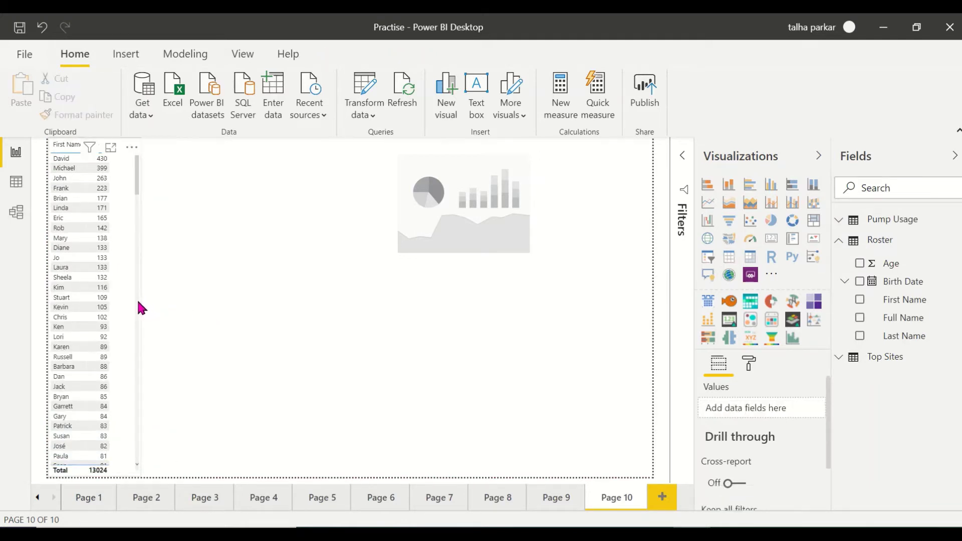
scroll(138, 302, "down", 10)
left_click(140, 307)
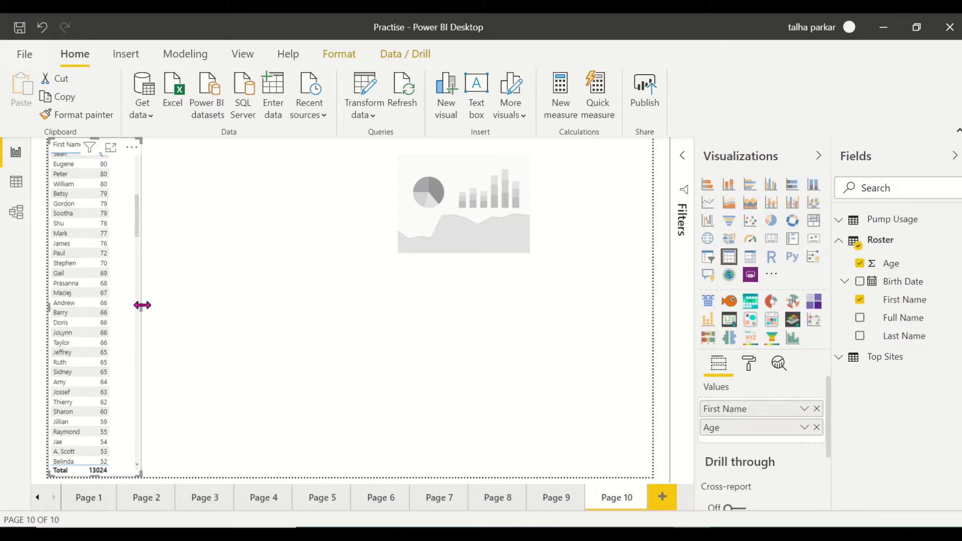
left_click(142, 308)
left_click_drag(142, 311, 120, 307)
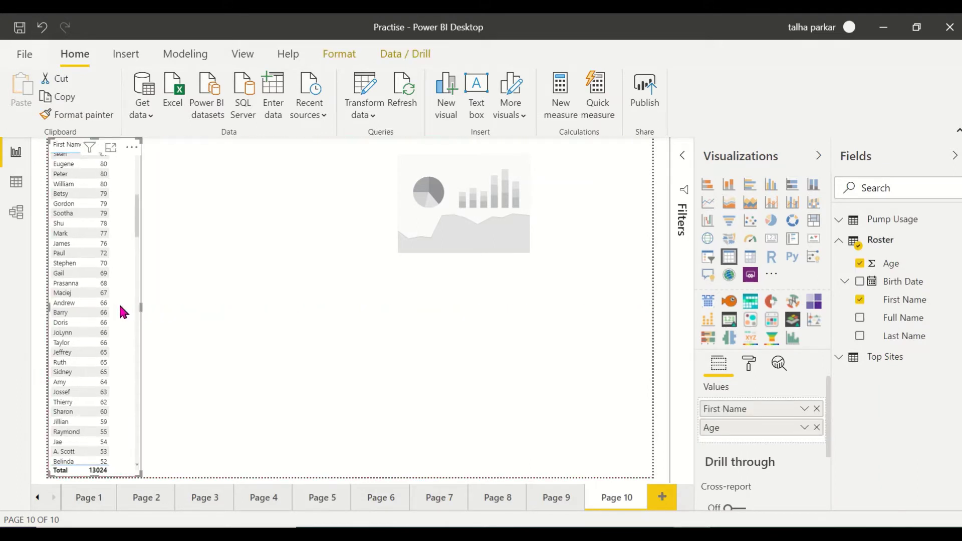
left_click(167, 304)
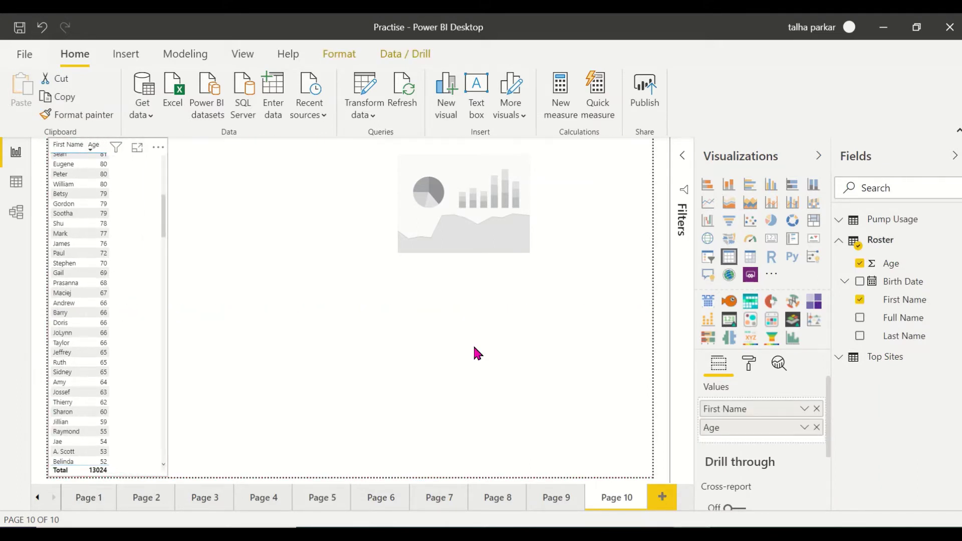
Format the table's values with the Arial Black font and a text size of 13 pt.
left_click(747, 365)
scroll(756, 435, "down", 3)
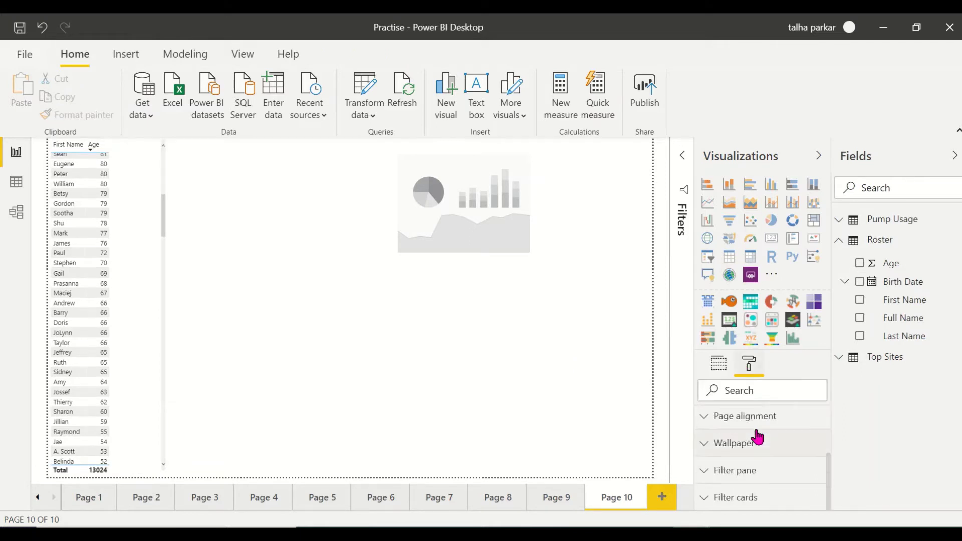
left_click(143, 284)
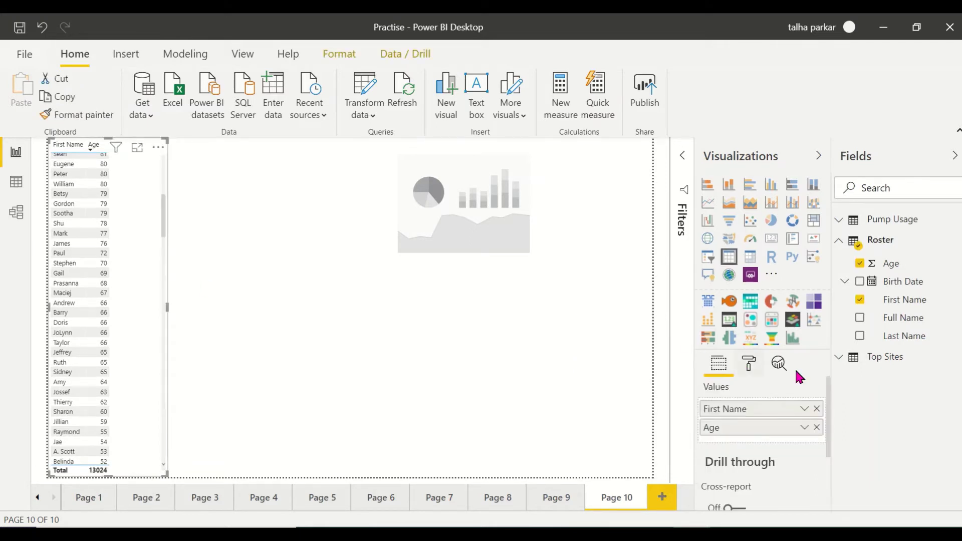
left_click(746, 364)
scroll(791, 443, "down", 5)
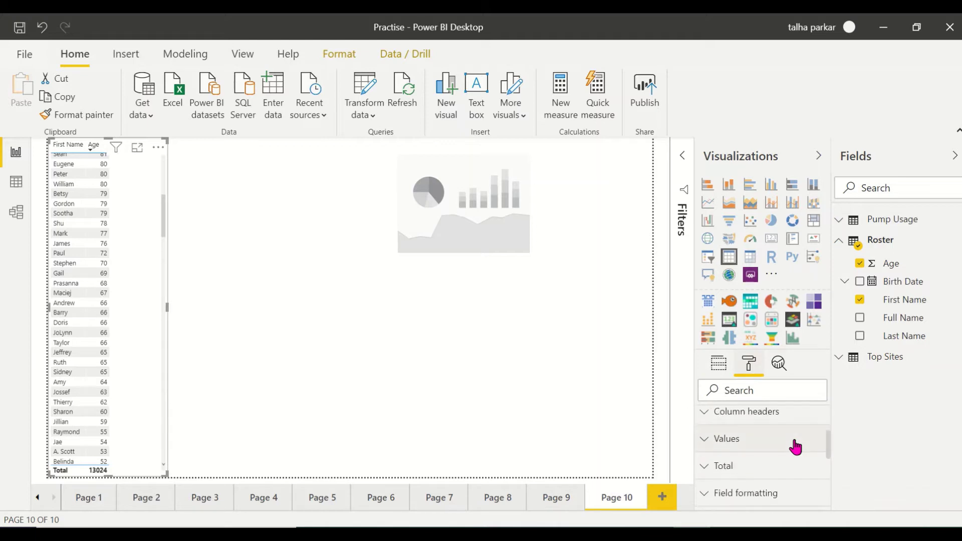
left_click(778, 434)
scroll(773, 461, "down", 5)
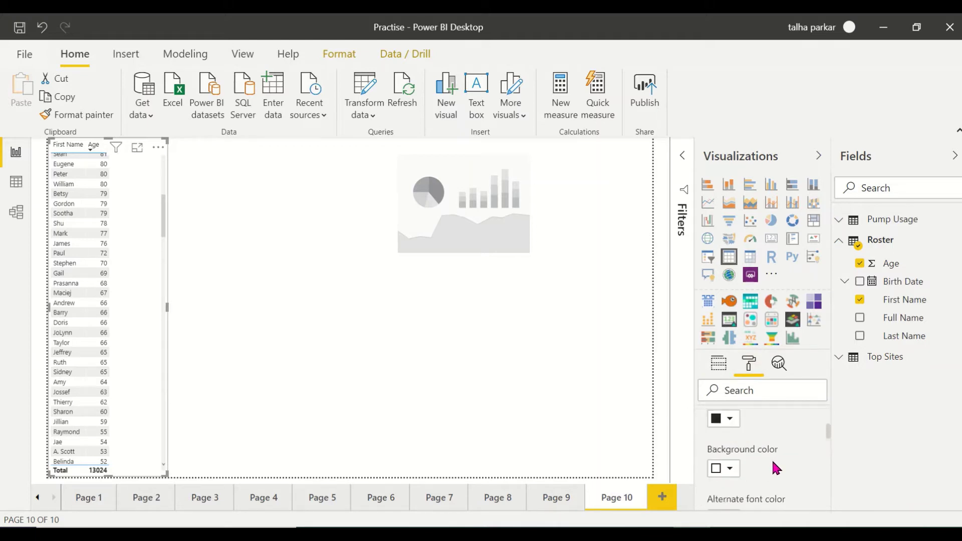
scroll(773, 463, "down", 4)
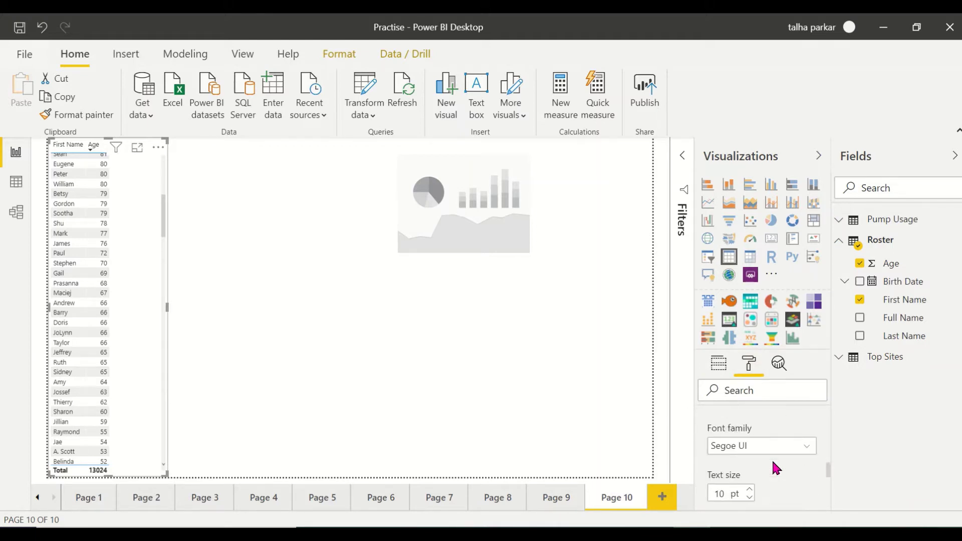
left_click(768, 438)
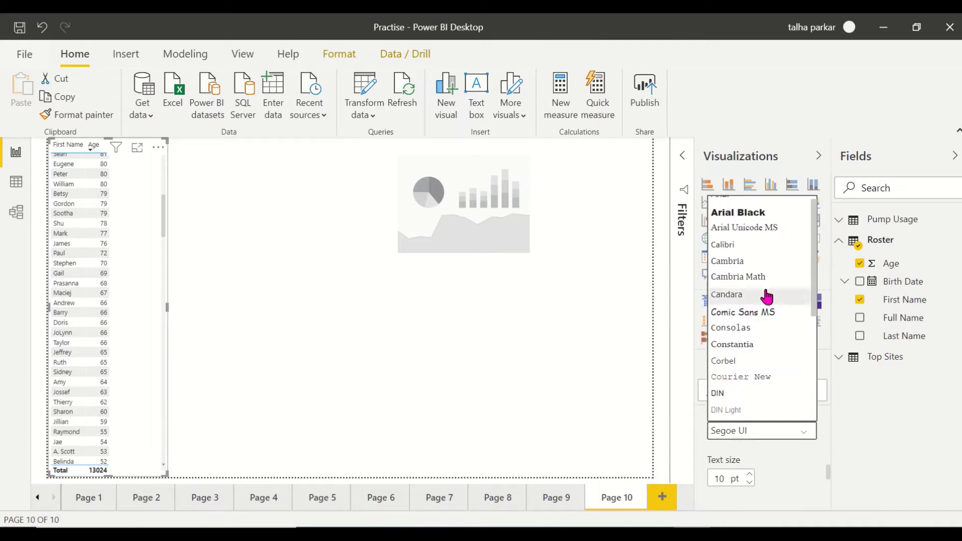
left_click(751, 222)
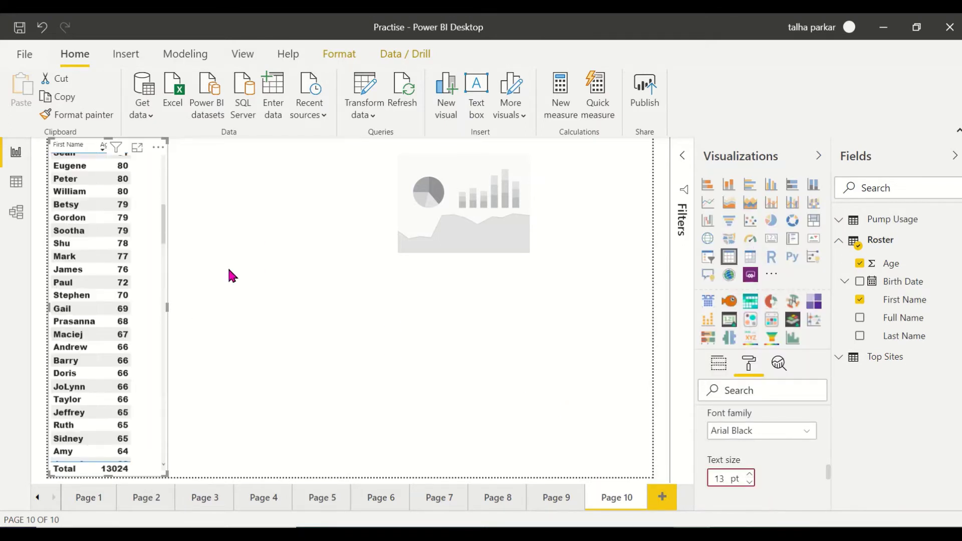
Enlarge the empty histogram chart to fill the free canvas area beside the table.
left_click(416, 213)
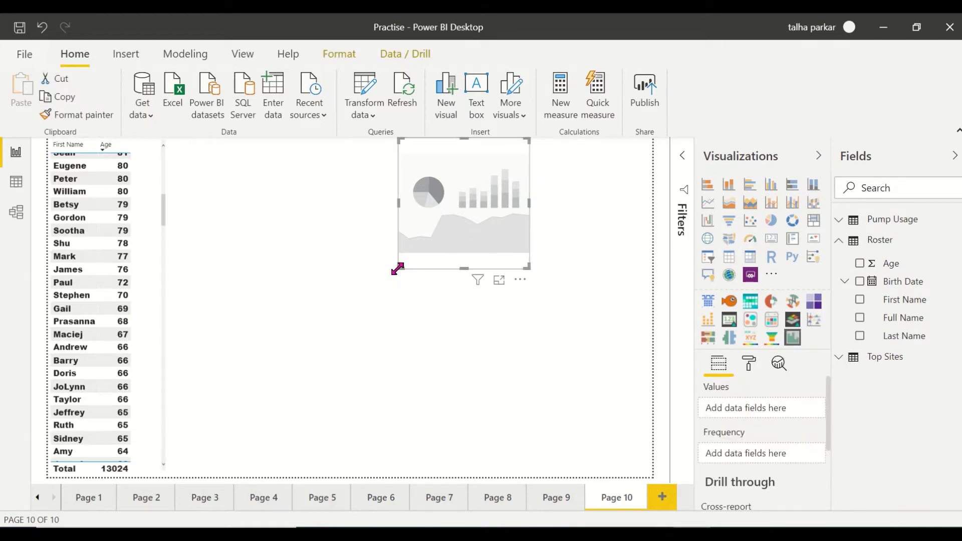
left_click_drag(399, 268, 218, 436)
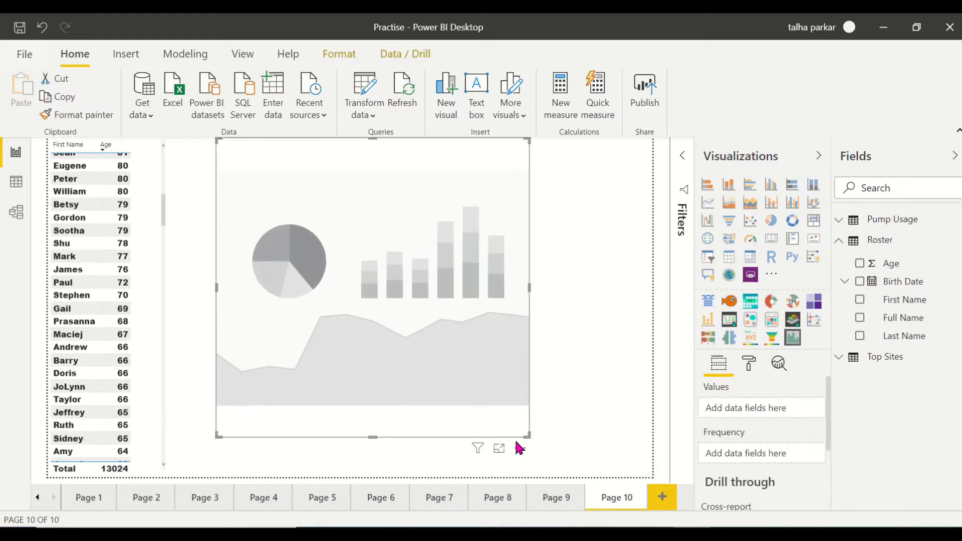
left_click_drag(527, 436, 634, 460)
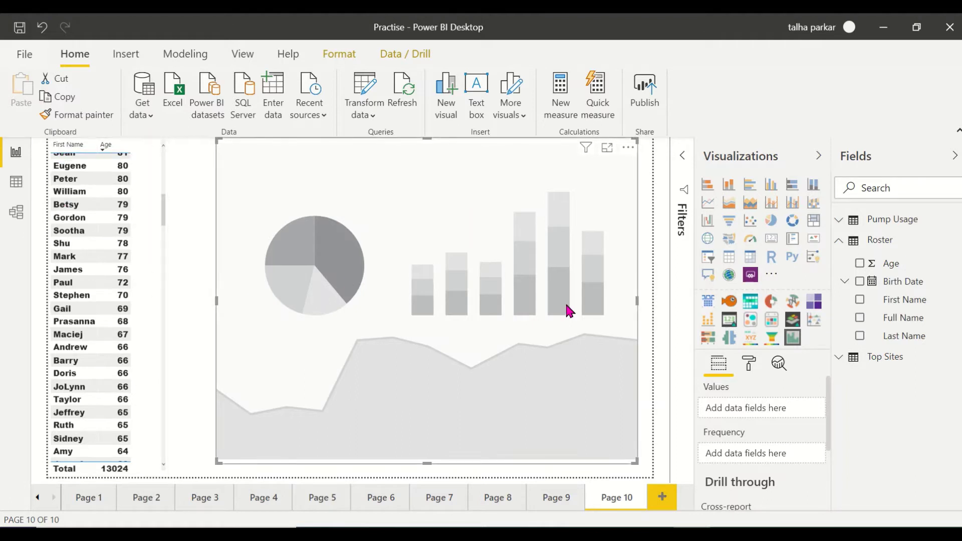
Assign Age as the histogram's values and First Name as its frequency, aggregated by Count.
left_click(859, 264)
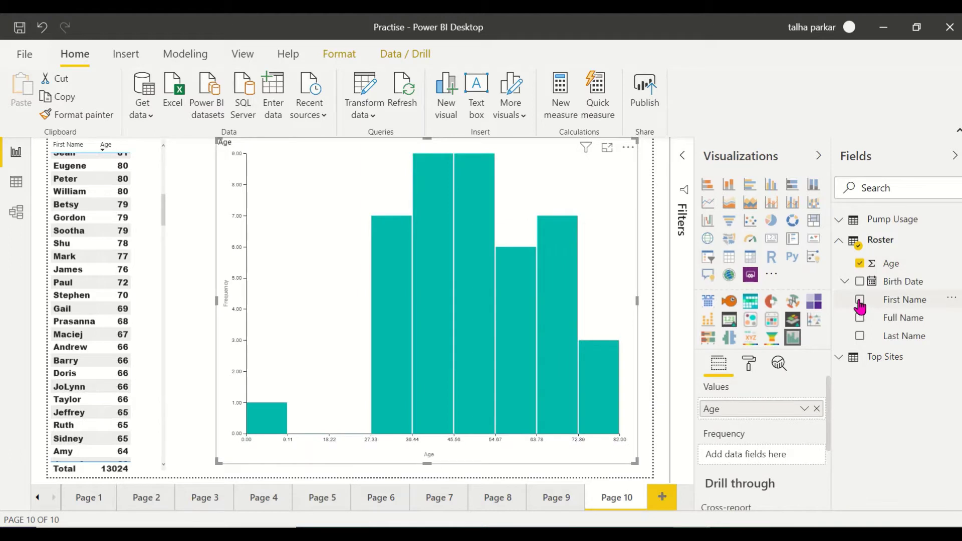
left_click(859, 301)
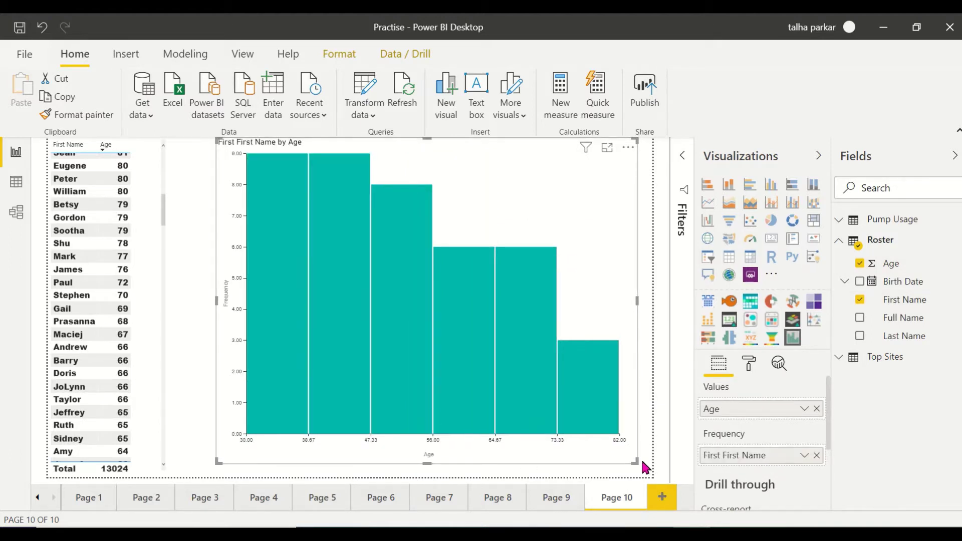
left_click(804, 455)
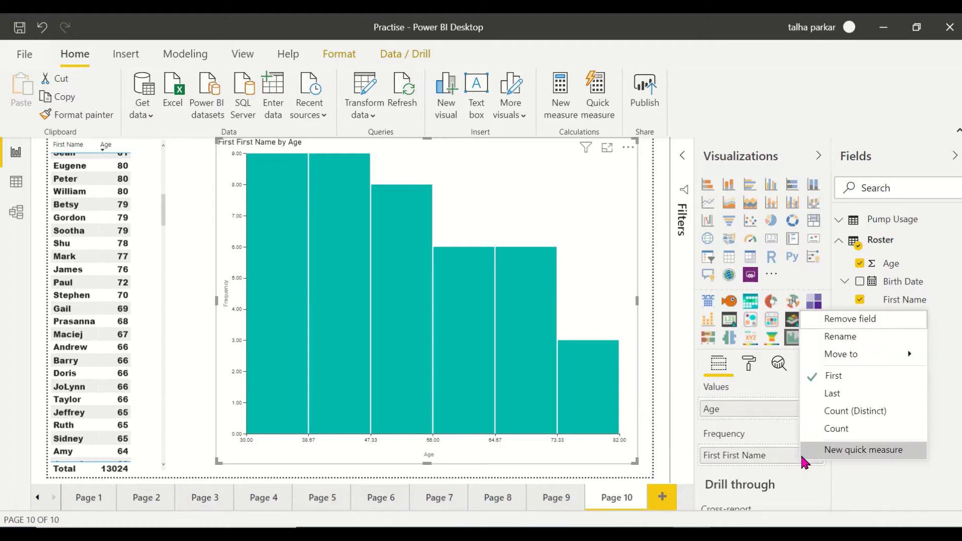
left_click(837, 429)
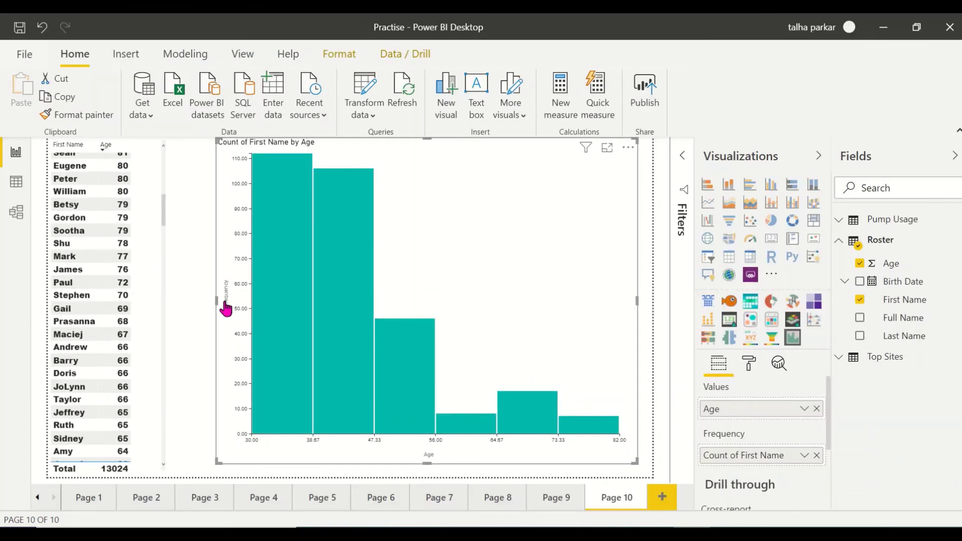
Open the histogram's General formatting settings and set the number of bins to 15.
mouse_move(578, 425)
left_click(749, 362)
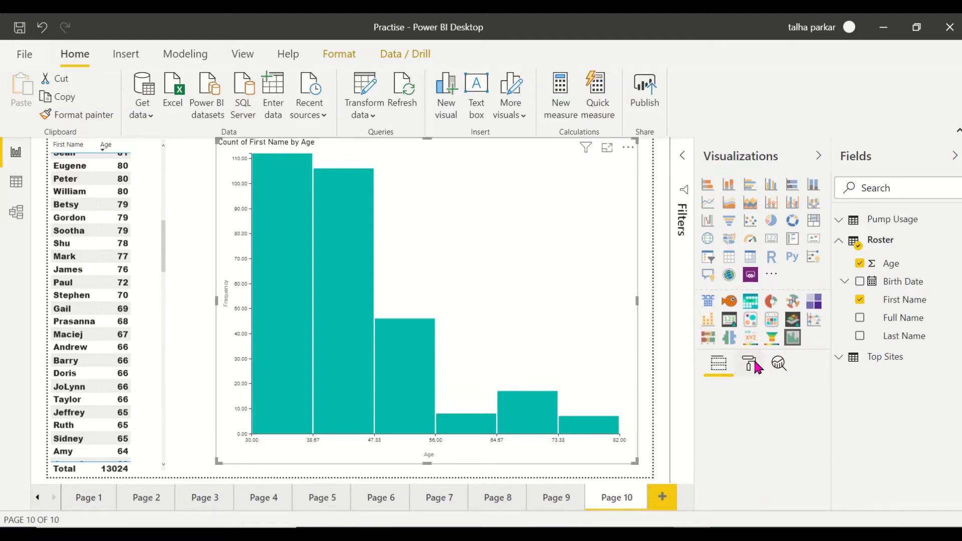
scroll(755, 419, "down", 2)
scroll(755, 419, "up", 2)
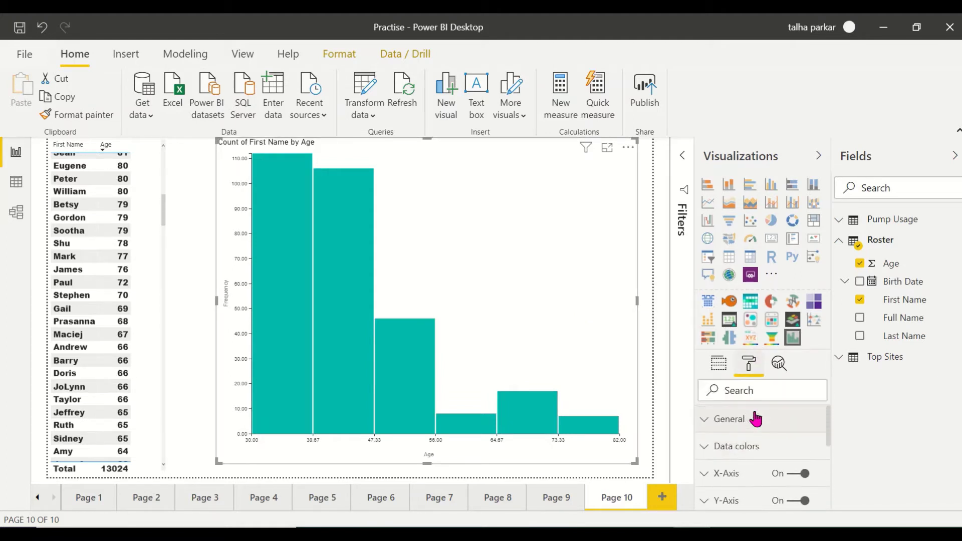
left_click(755, 418)
scroll(753, 446, "down", 2)
scroll(753, 445, "up", 1)
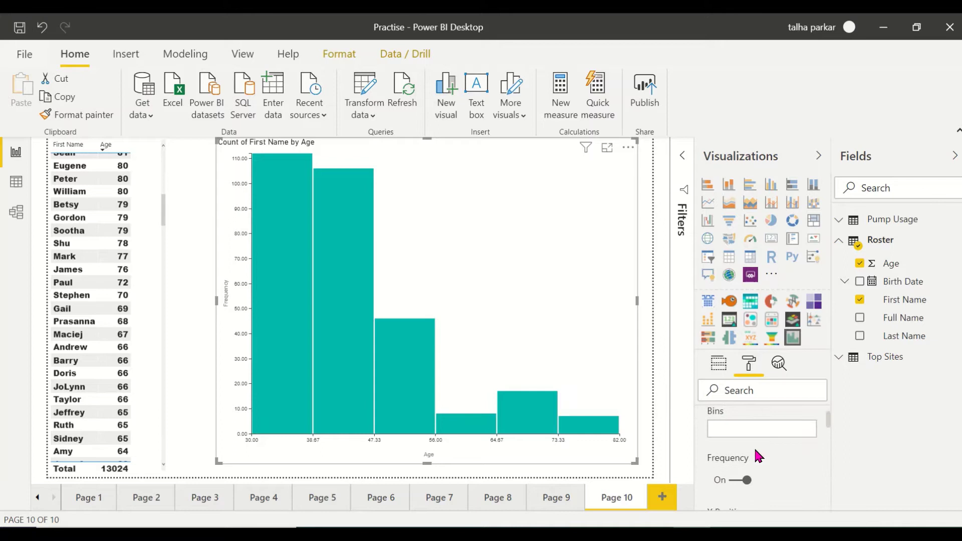
left_click(727, 429)
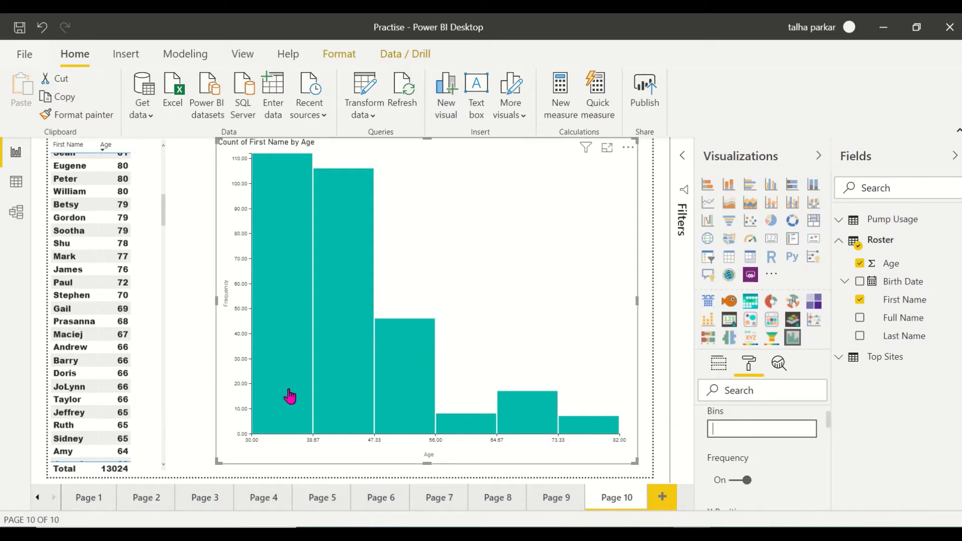
mouse_move(337, 375)
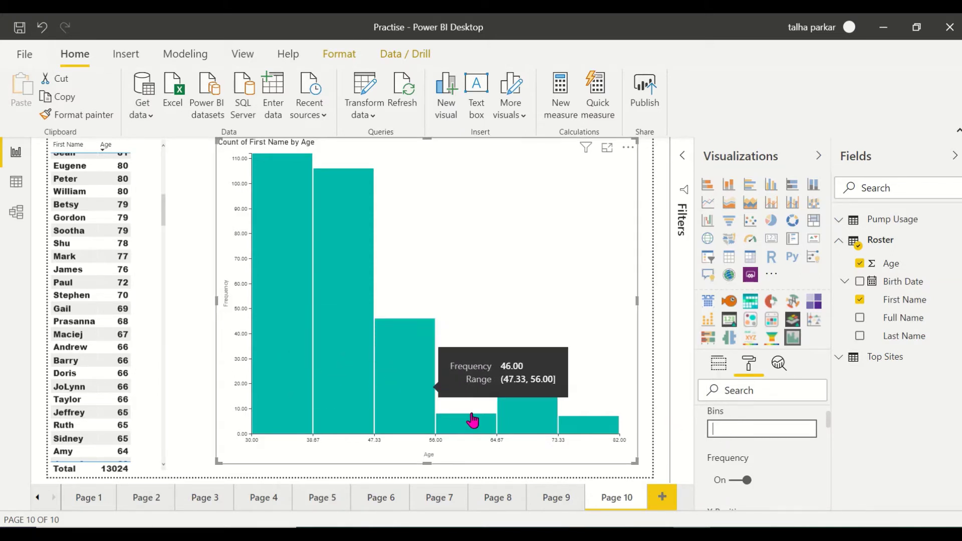
mouse_move(632, 412)
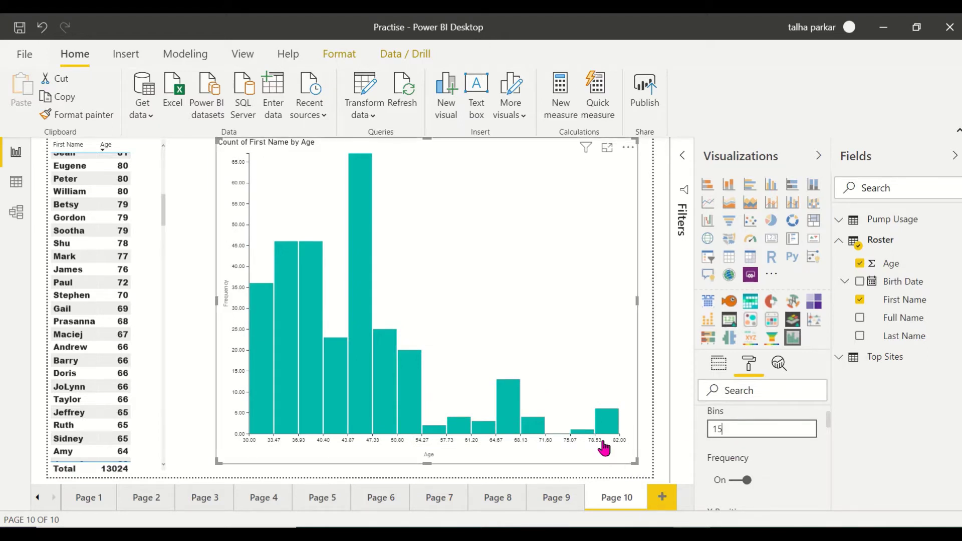
Set the histogram's number of bins to 20.
left_click(773, 420)
key("BackSpace")
key("BackSpace")
type("20")
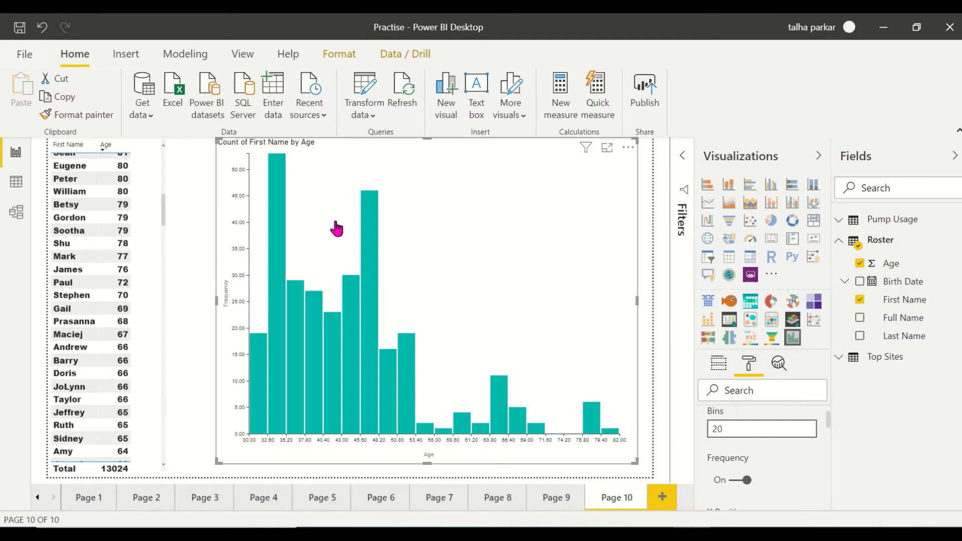
Turn off the histogram's Frequency option to view density, and turn it back on.
left_click(764, 466)
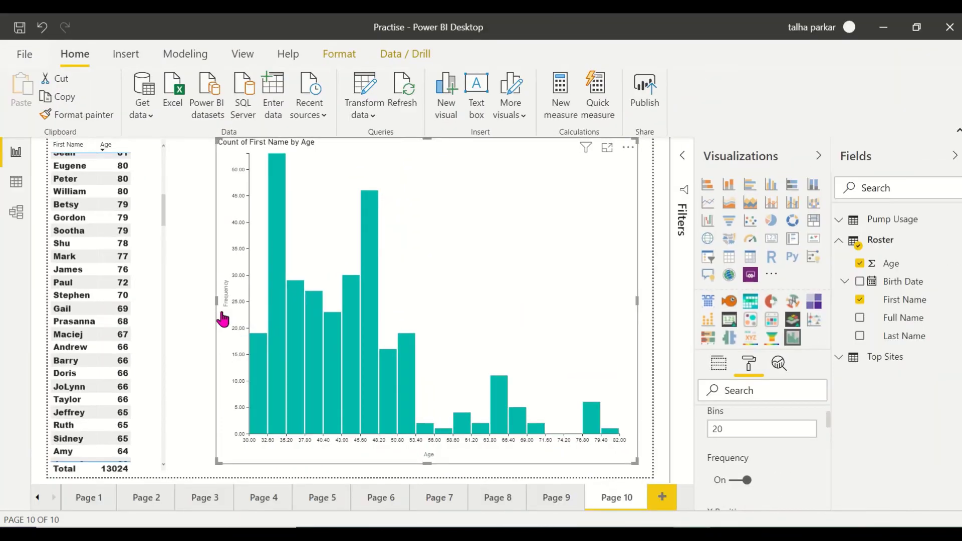
left_click(799, 500)
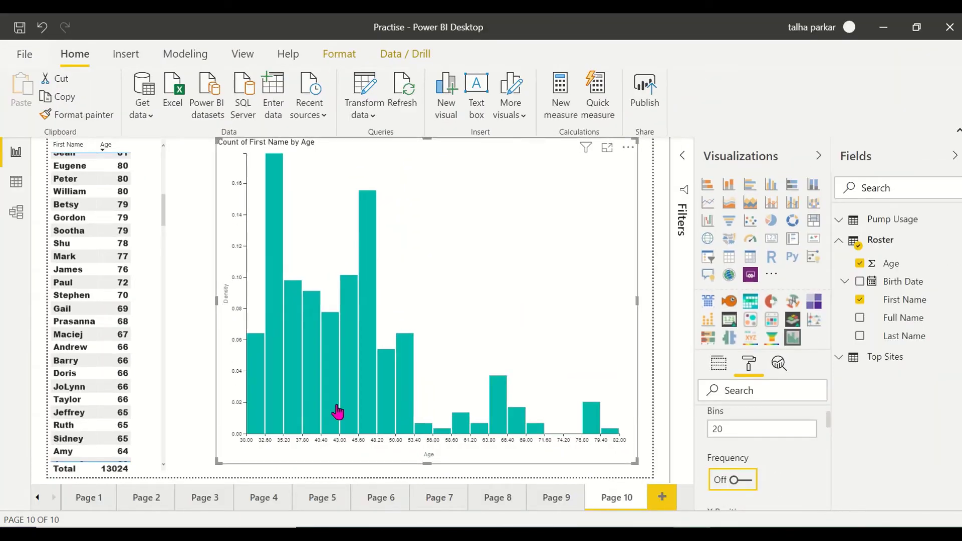
left_click(747, 483)
Dismiss the Quick Heal Total Security update notification covering the histogram's formatting options.
scroll(743, 476, "down", 5)
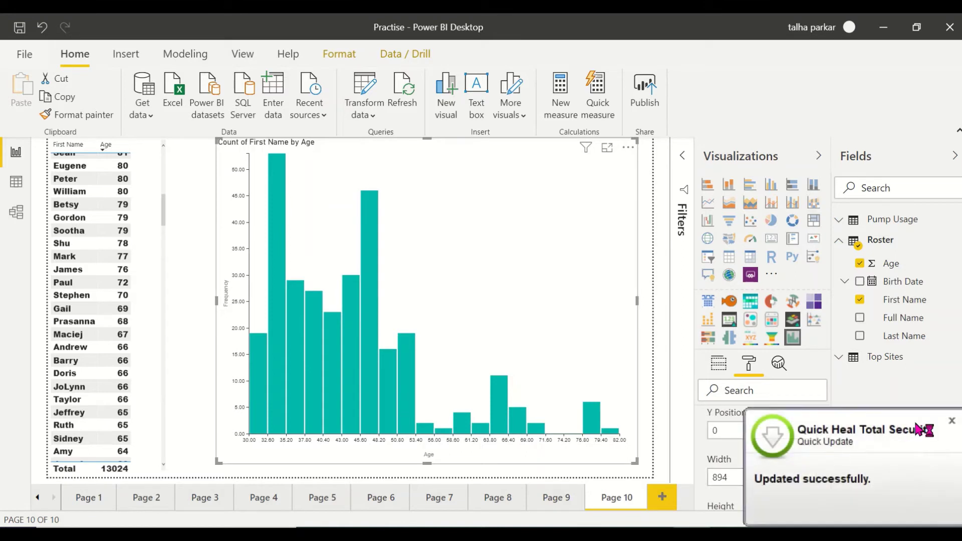
left_click(950, 421)
scroll(767, 460, "up", 5)
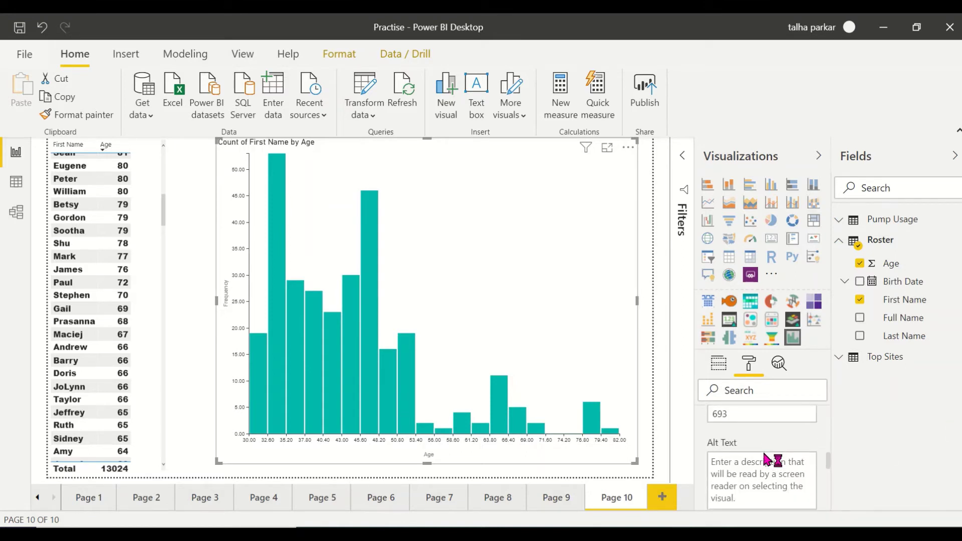
Set the decimal places of the histogram's X-Axis to 0.
scroll(766, 459, "down", 2)
scroll(767, 460, "up", 2)
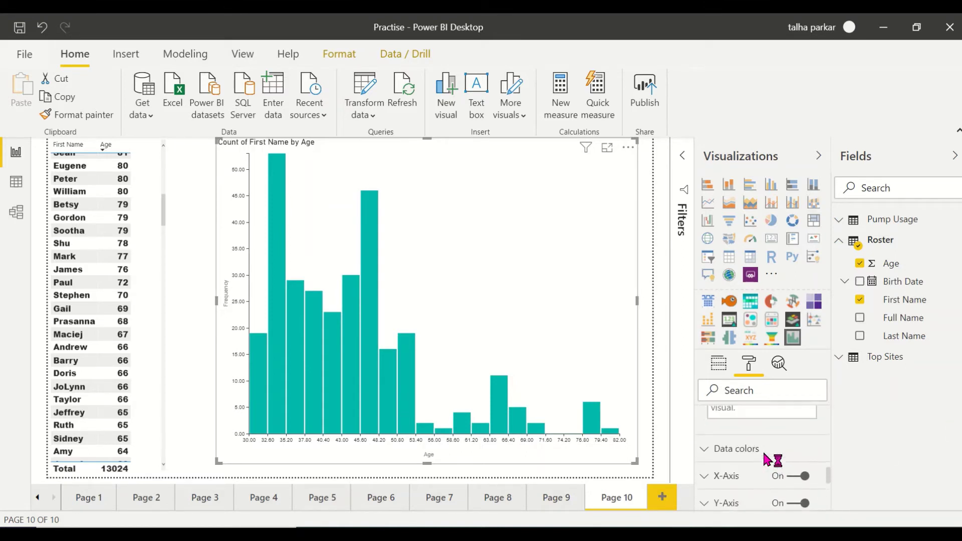
left_click(740, 477)
scroll(739, 471, "down", 4)
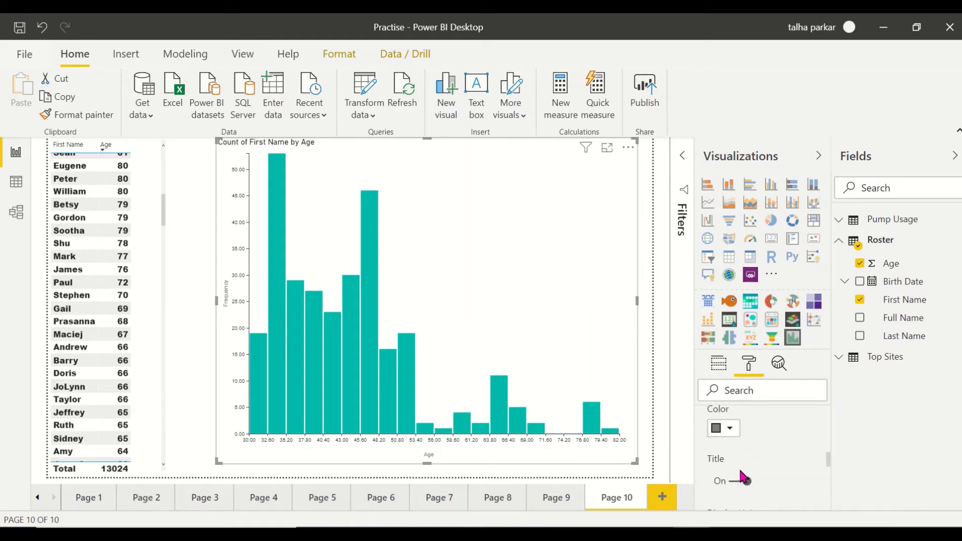
scroll(741, 473, "down", 1)
scroll(740, 473, "up", 2)
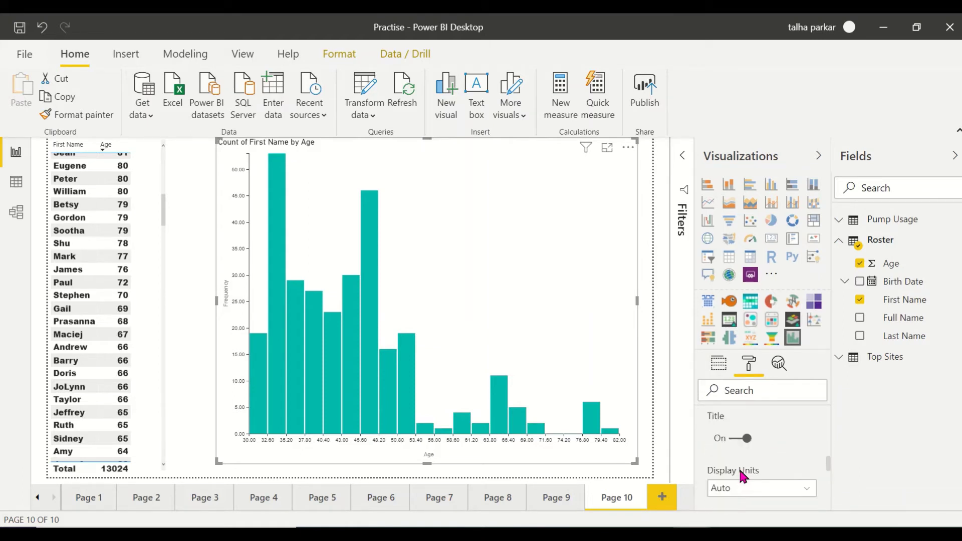
scroll(740, 473, "down", 4)
scroll(740, 476, "up", 1)
scroll(740, 476, "up", 1)
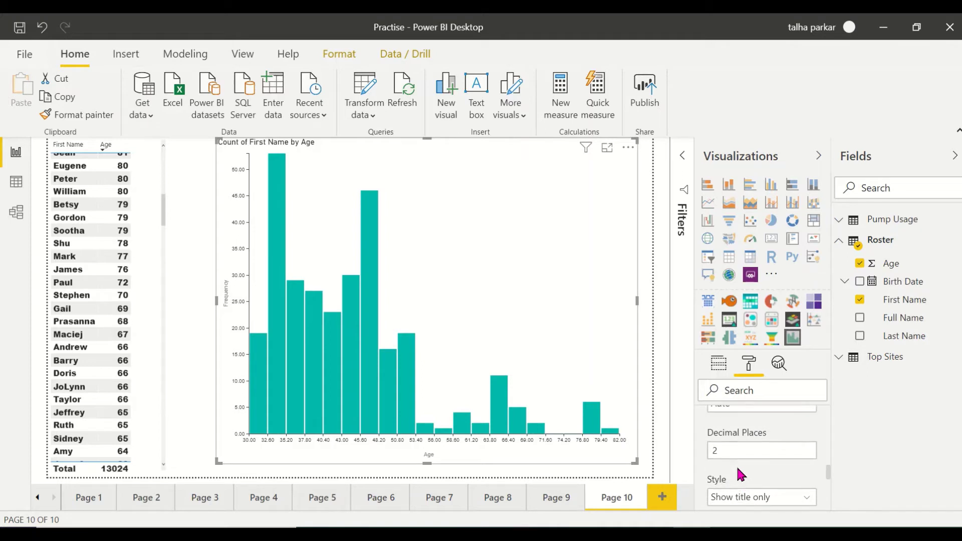
left_click(720, 452)
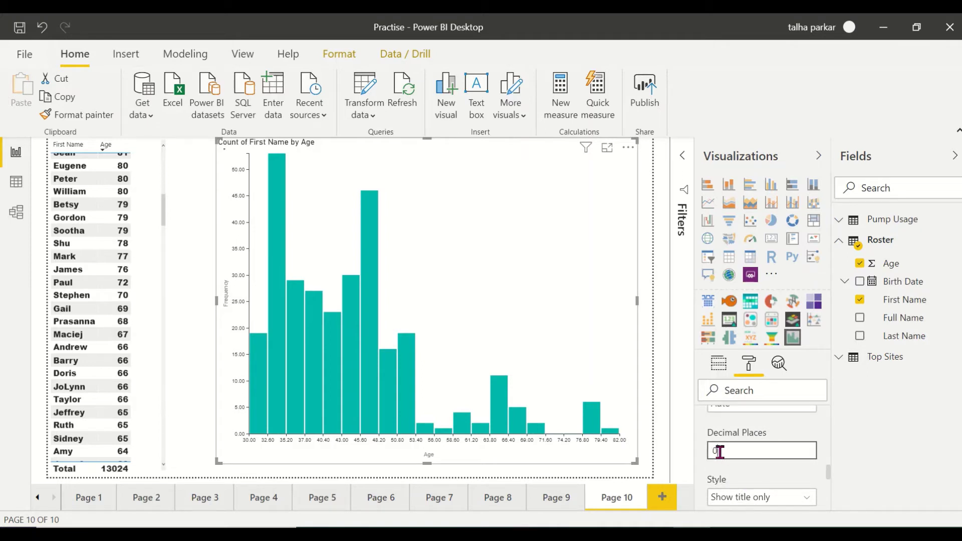
key("BackSpace")
type("0")
scroll(765, 467, "down", 2)
scroll(765, 466, "down", 10)
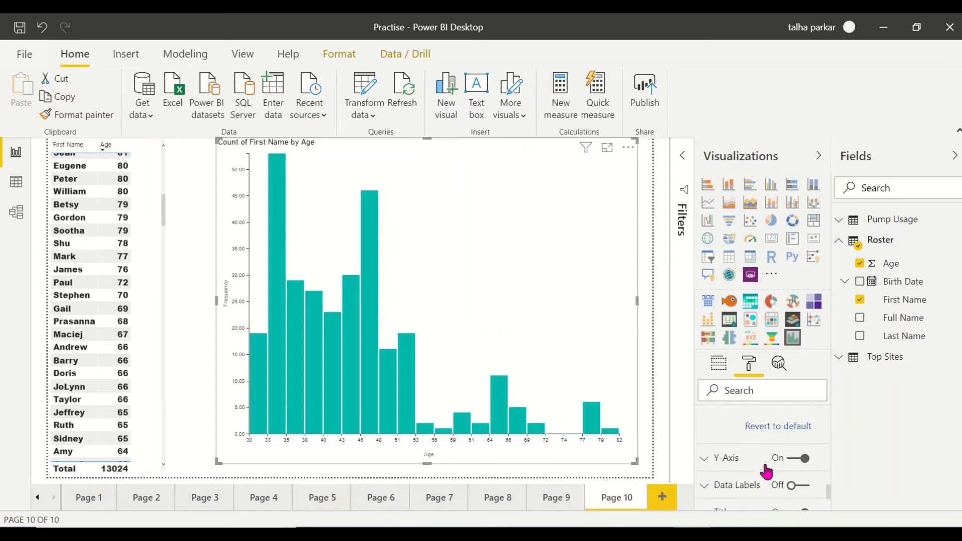
Turn on the histogram's data labels to preview them, and turn them off again.
scroll(765, 470, "down", 3)
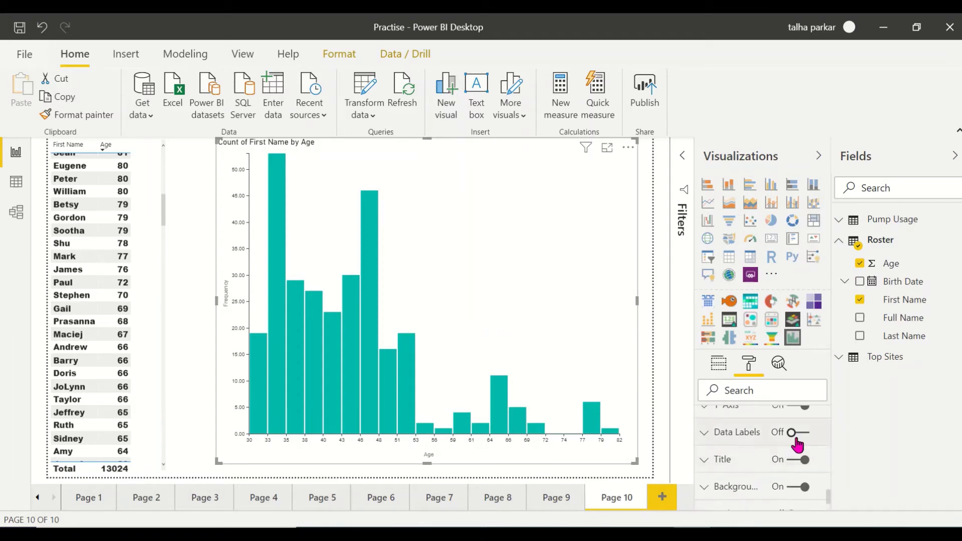
left_click(794, 433)
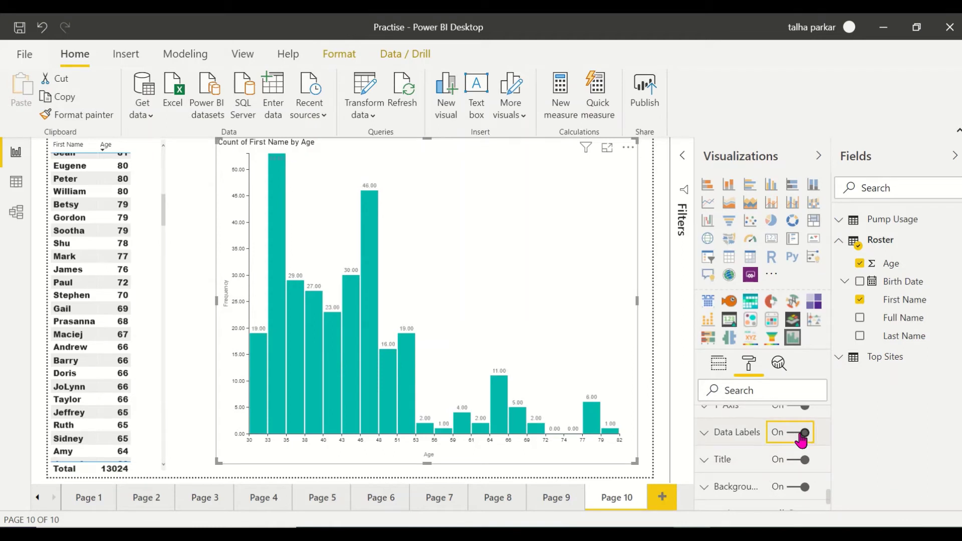
left_click(800, 434)
Turn on the Border and Lock aspect options for the histogram.
scroll(729, 494, "down", 2)
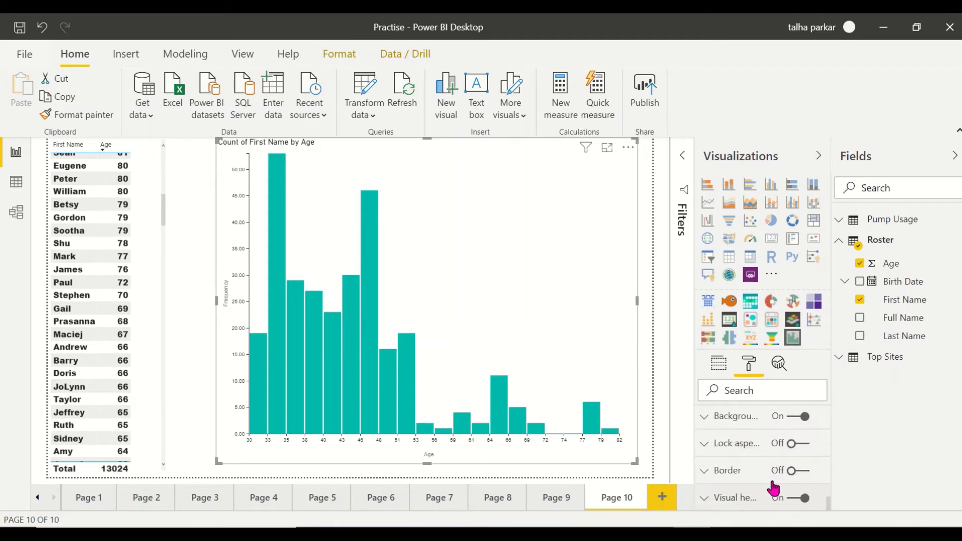
left_click(795, 473)
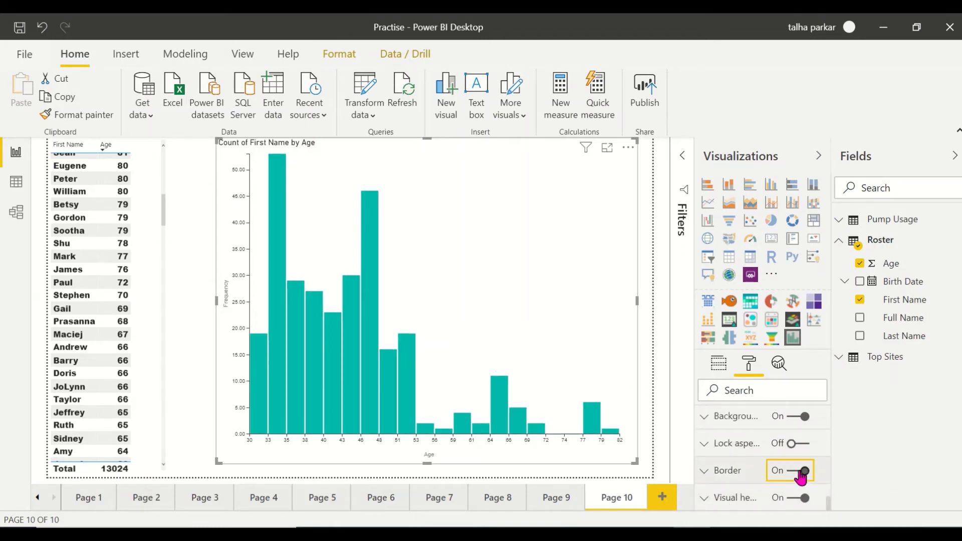
left_click(794, 445)
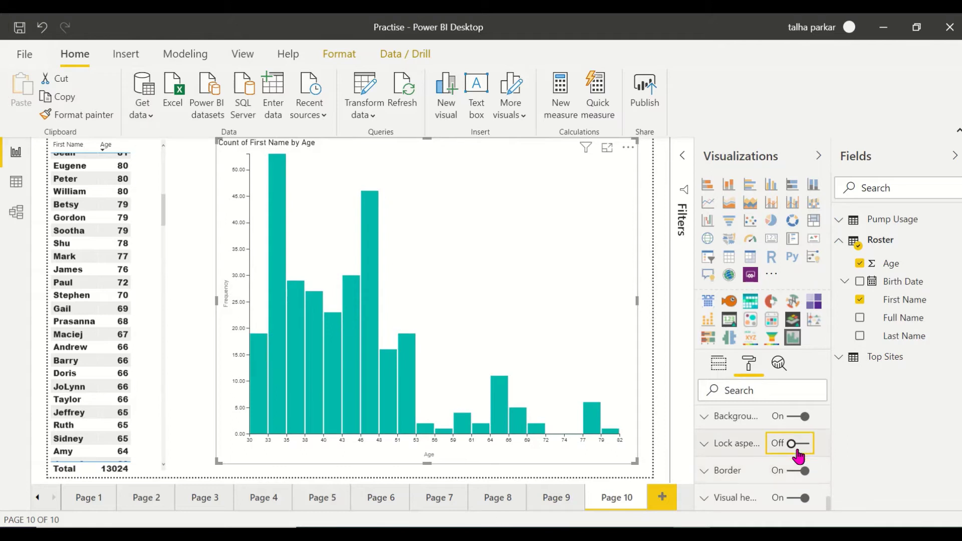
left_click(488, 205)
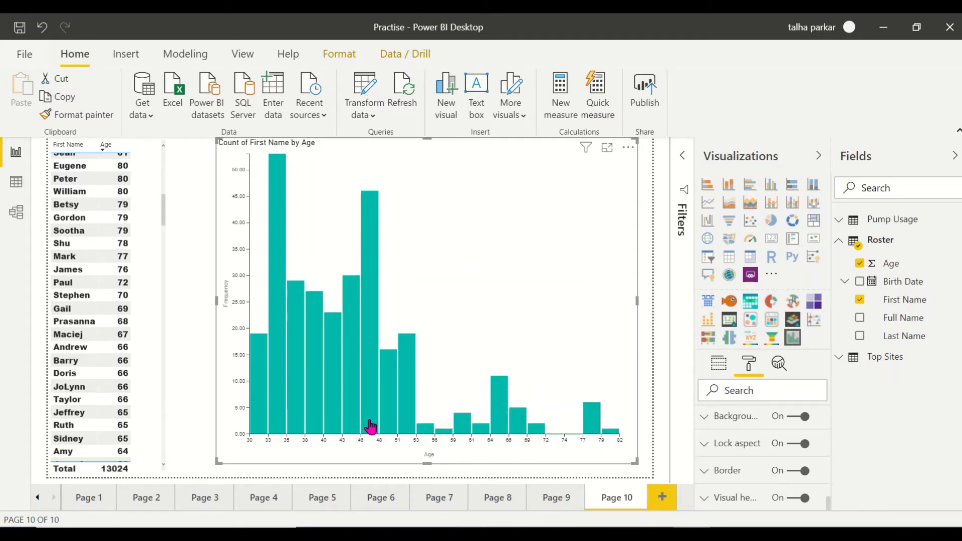
Cross-filter the name table by the 43–46 bar and the 51–53 bar in turn, and clear the selection.
left_click(346, 393)
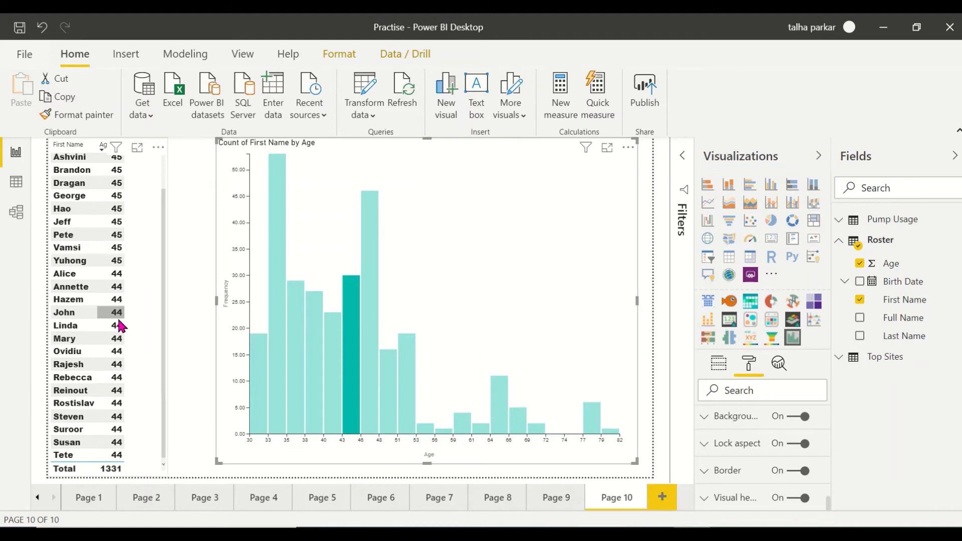
scroll(120, 323, "up", 2)
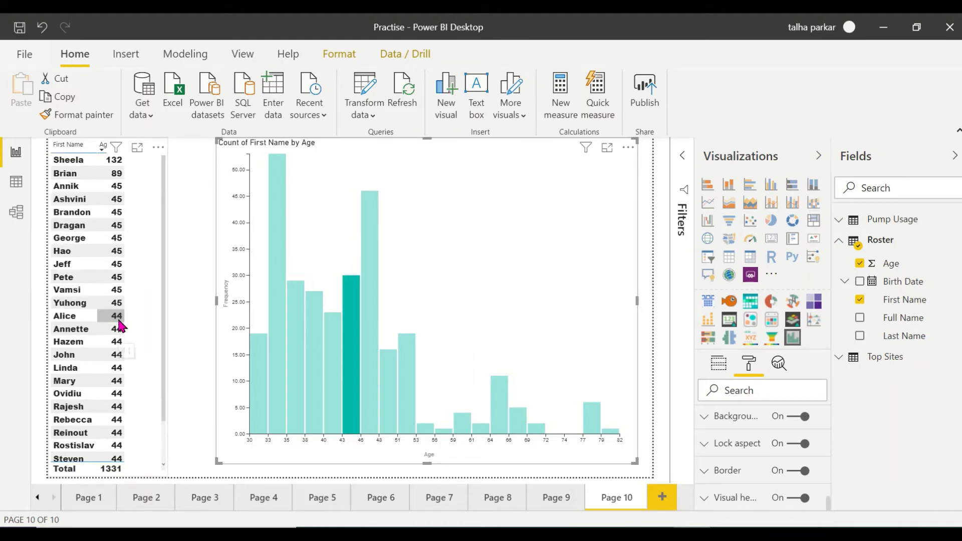
left_click(400, 396)
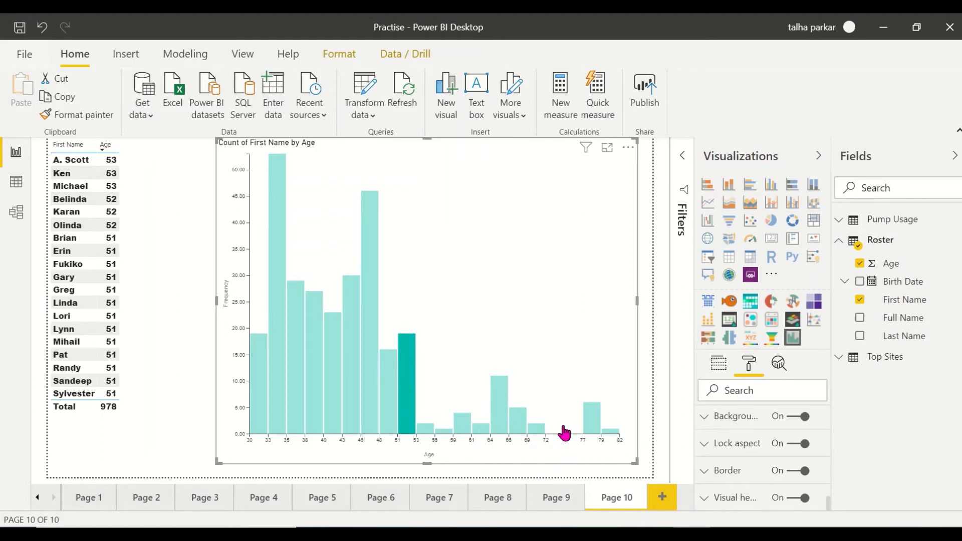
left_click(551, 256)
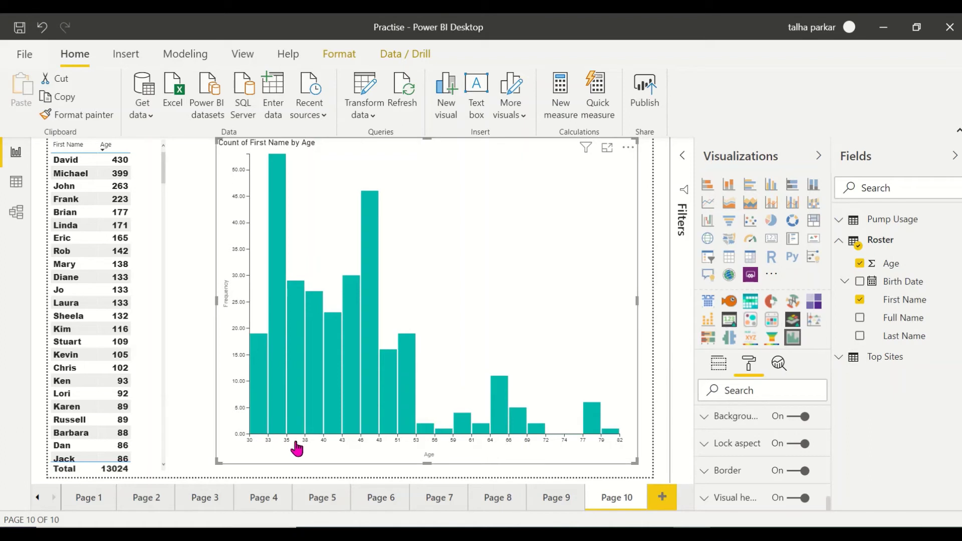
Cross-filter the name table by the first age bar, 30–33, and the last bar, 79–82, clearing each selection.
left_click(257, 440)
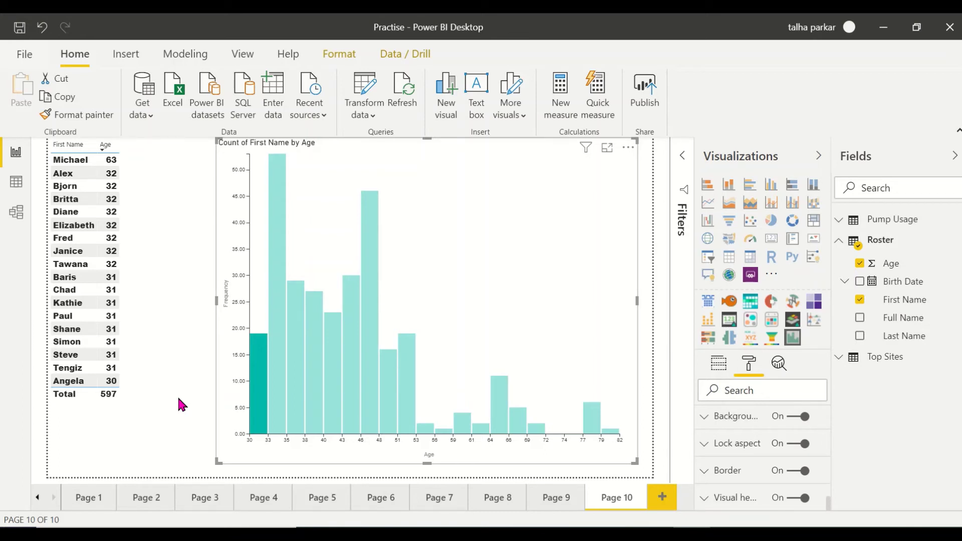
left_click(521, 320)
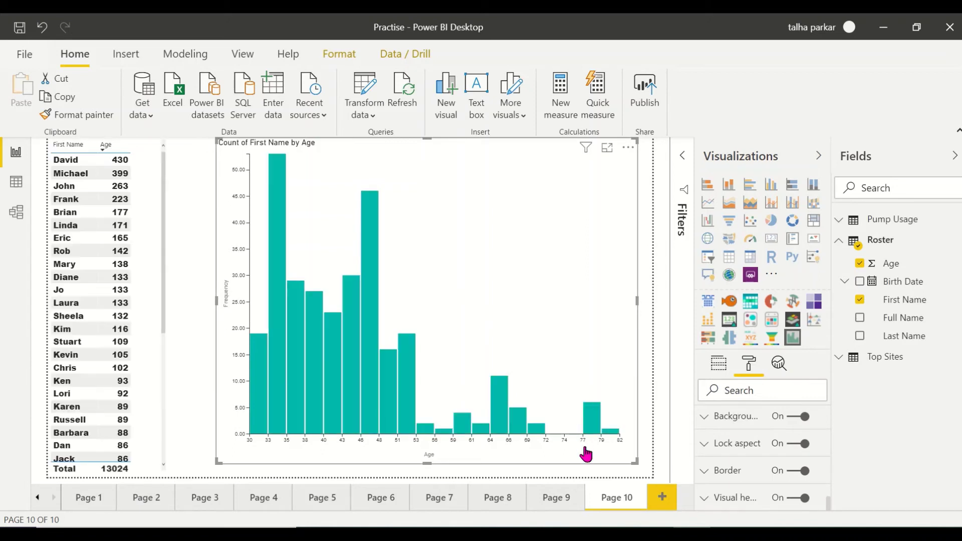
left_click(602, 423)
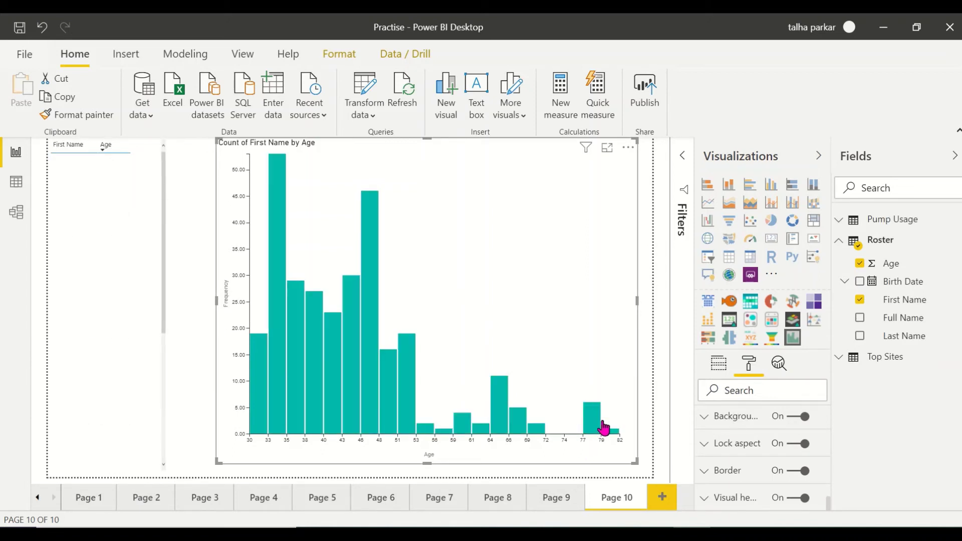
left_click(611, 431)
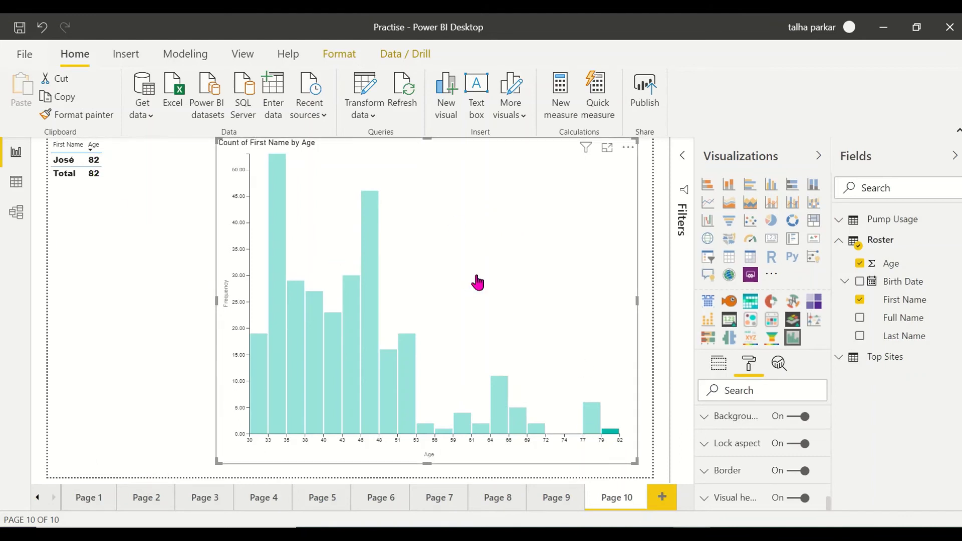
left_click(618, 464)
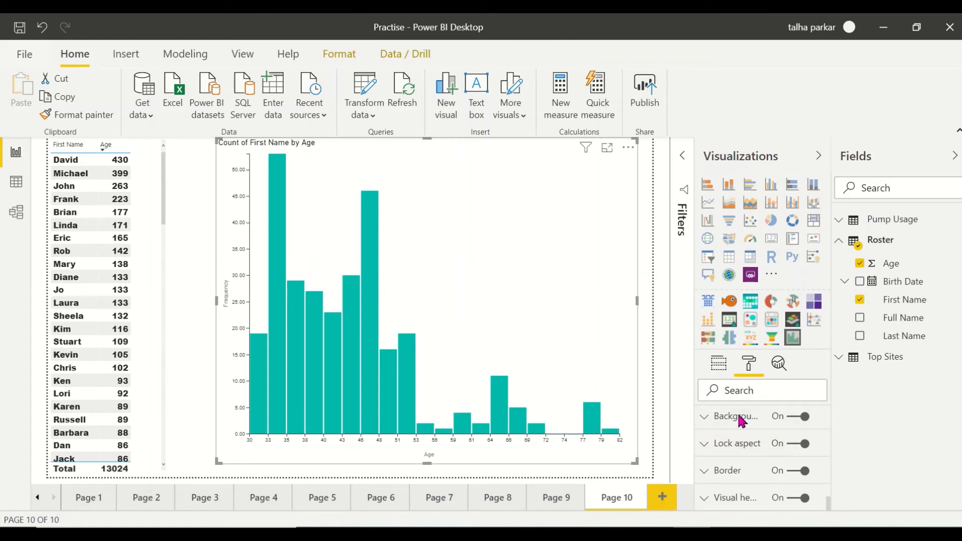
Expand the histogram's data color settings and set the Even Columns Fill to the orange theme color.
scroll(753, 430, "up", 2)
scroll(753, 430, "down", 6)
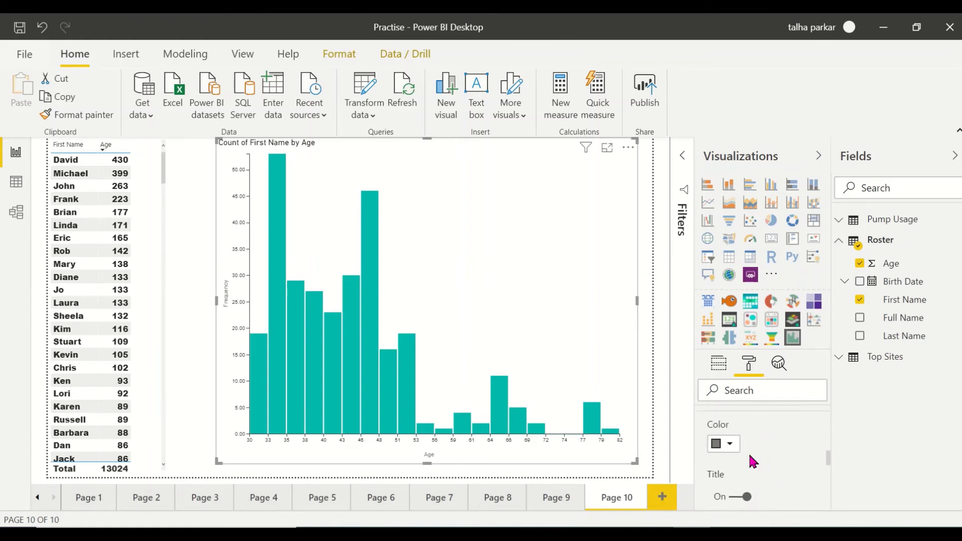
scroll(750, 462, "up", 1)
scroll(736, 453, "down", 2)
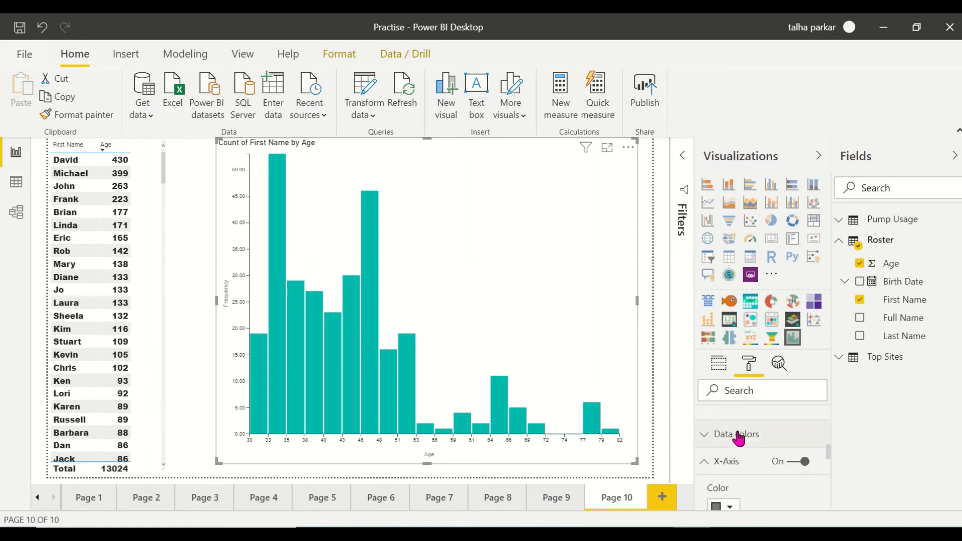
left_click(741, 435)
scroll(757, 456, "down", 3)
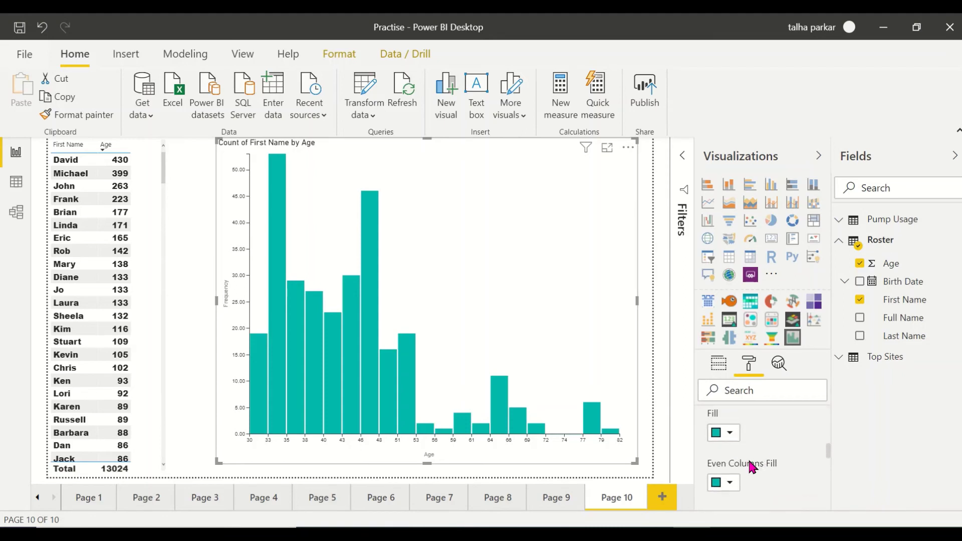
scroll(752, 465, "up", 3)
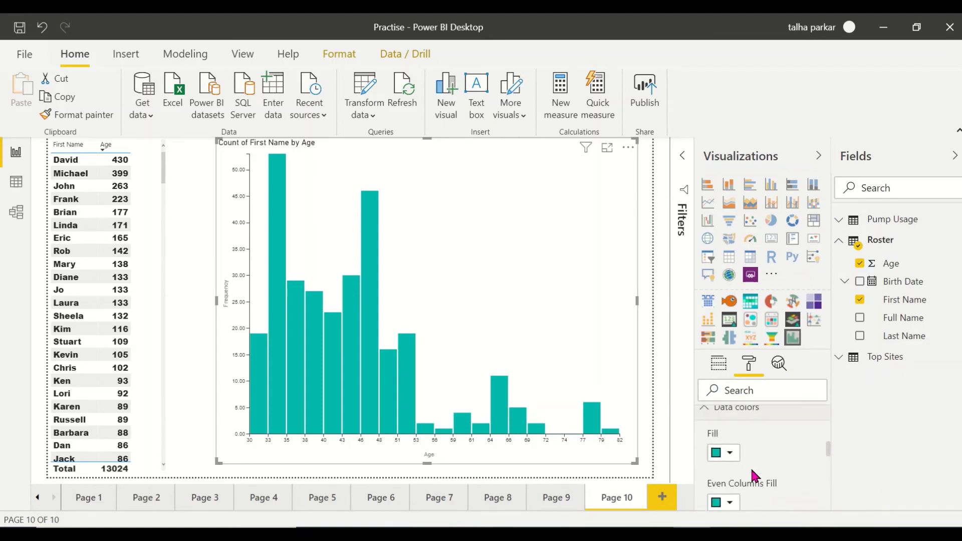
left_click(732, 505)
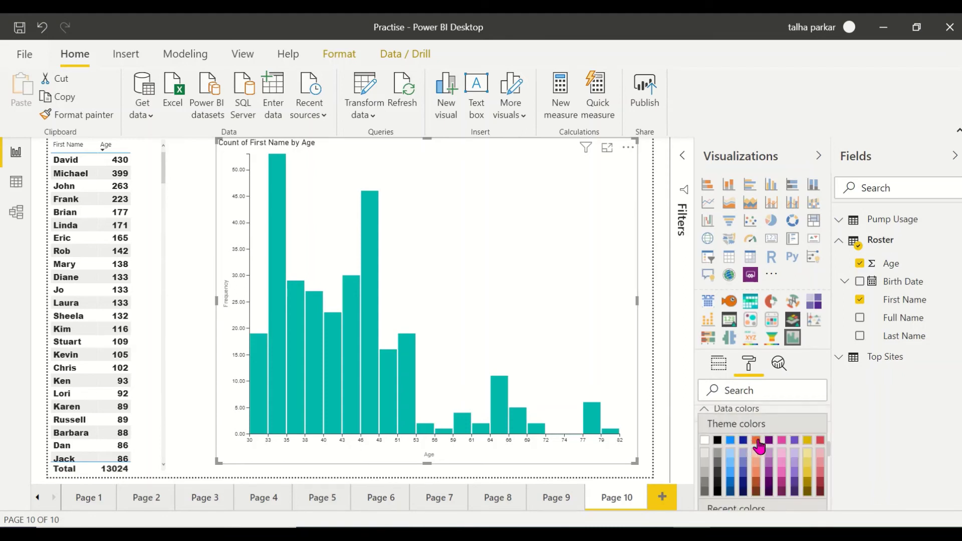
left_click(755, 441)
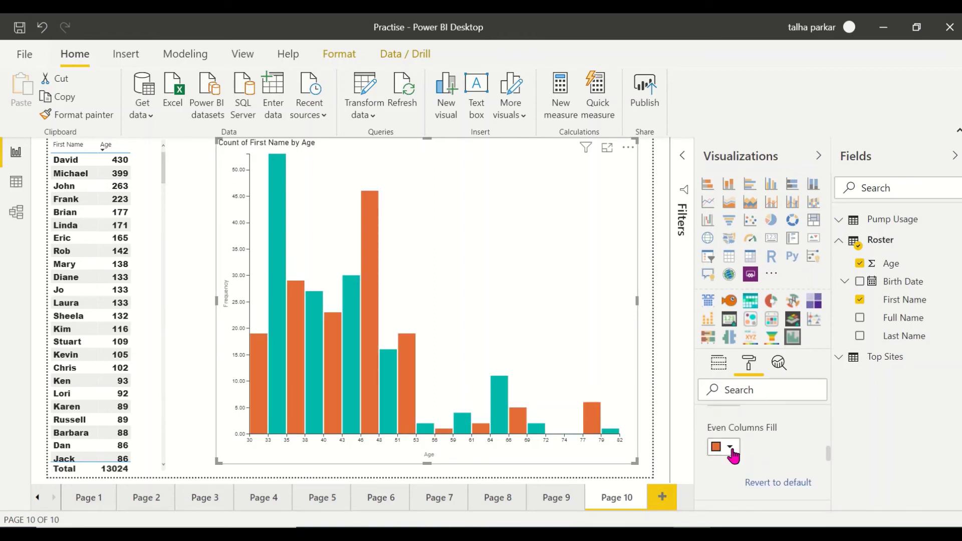
Try white for the Even Columns Fill, and set it back to teal.
left_click(729, 448)
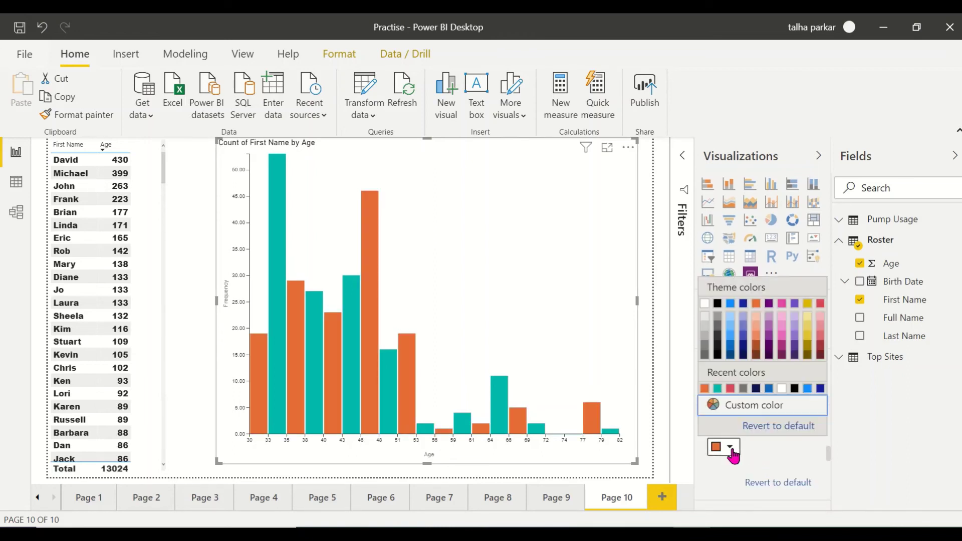
left_click(782, 388)
left_click(732, 447)
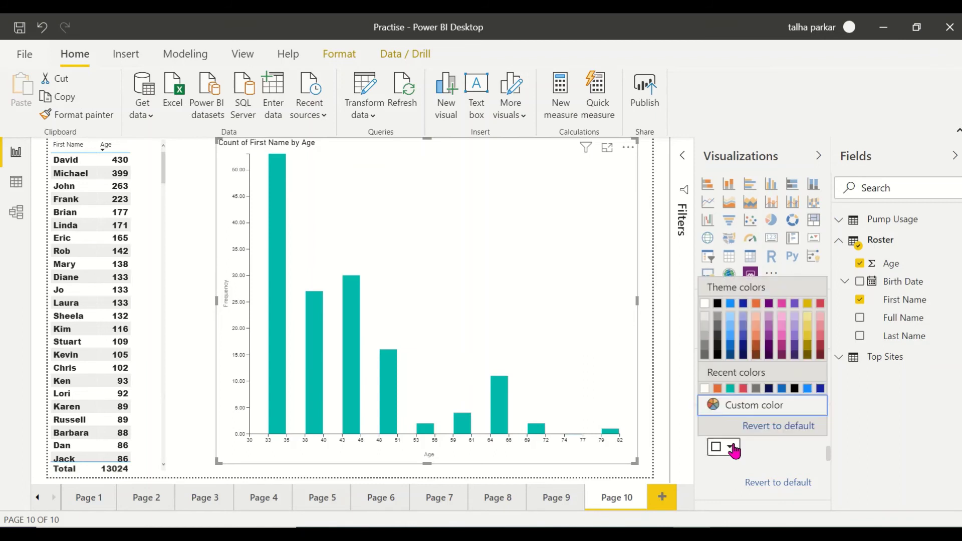
left_click(730, 389)
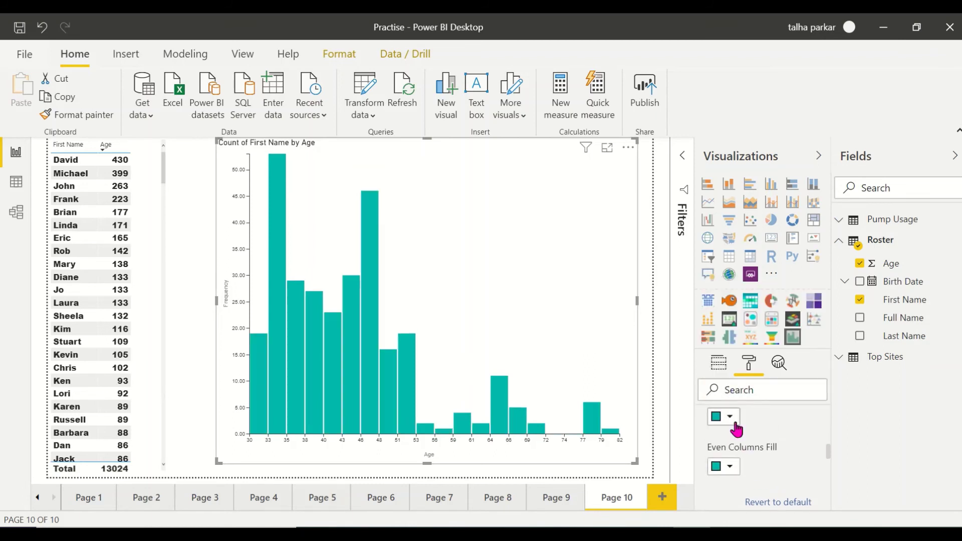
Try black and dark blue in turn as the histogram's main Fill color.
left_click(729, 417)
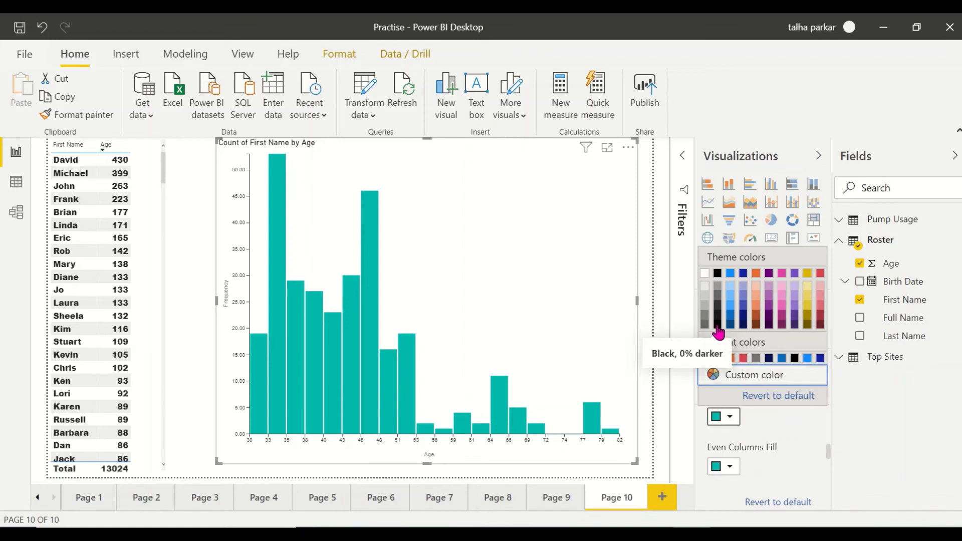
left_click(717, 327)
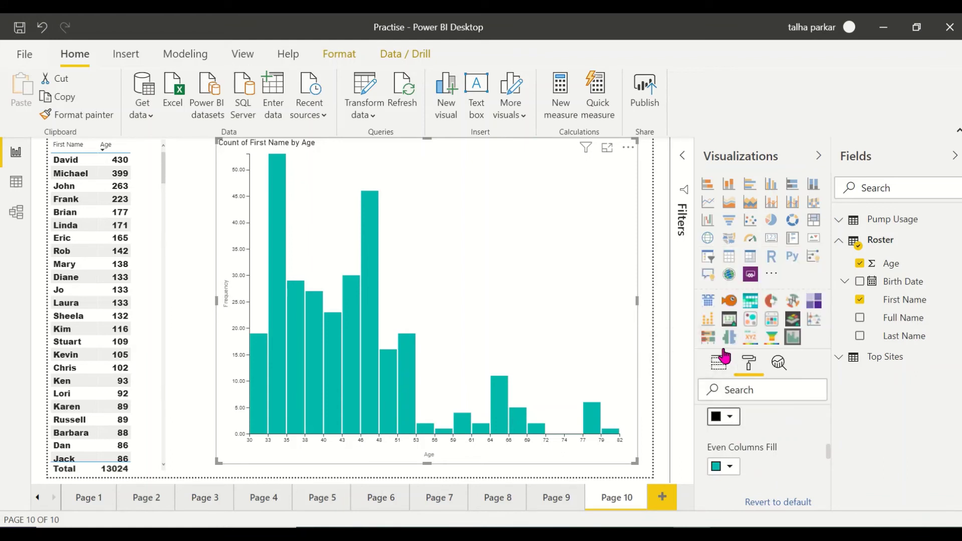
left_click(732, 423)
scroll(746, 420, "up", 2)
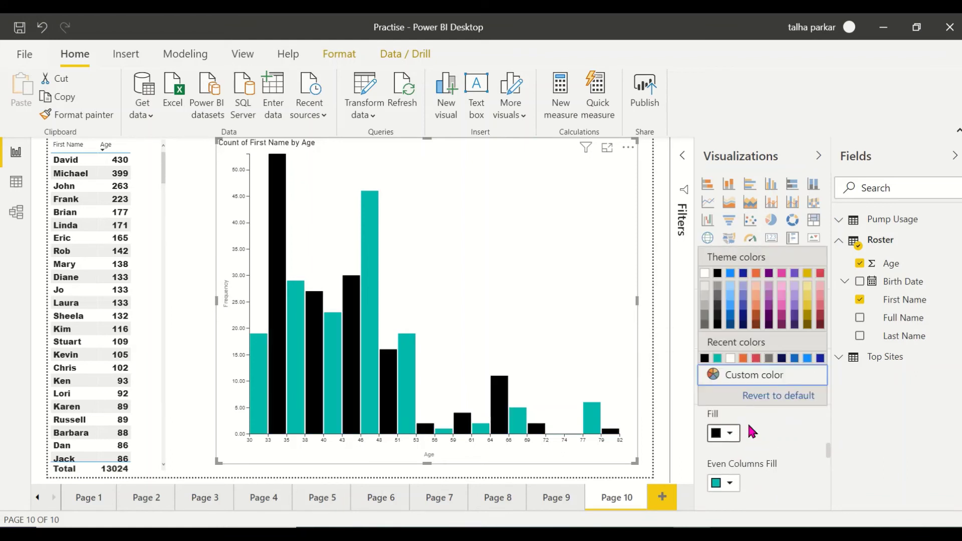
left_click(729, 320)
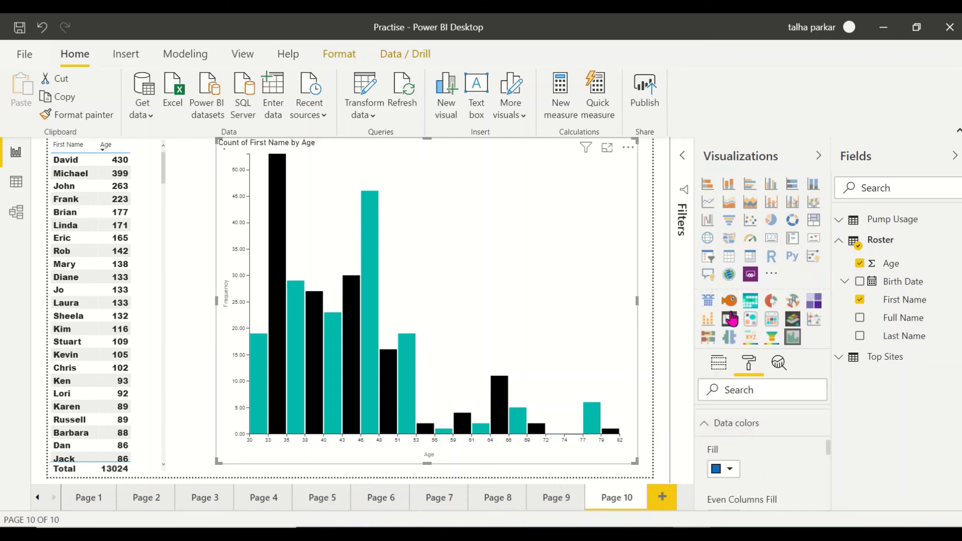
Set the histogram's main Fill color to a medium purple theme shade.
left_click(729, 469)
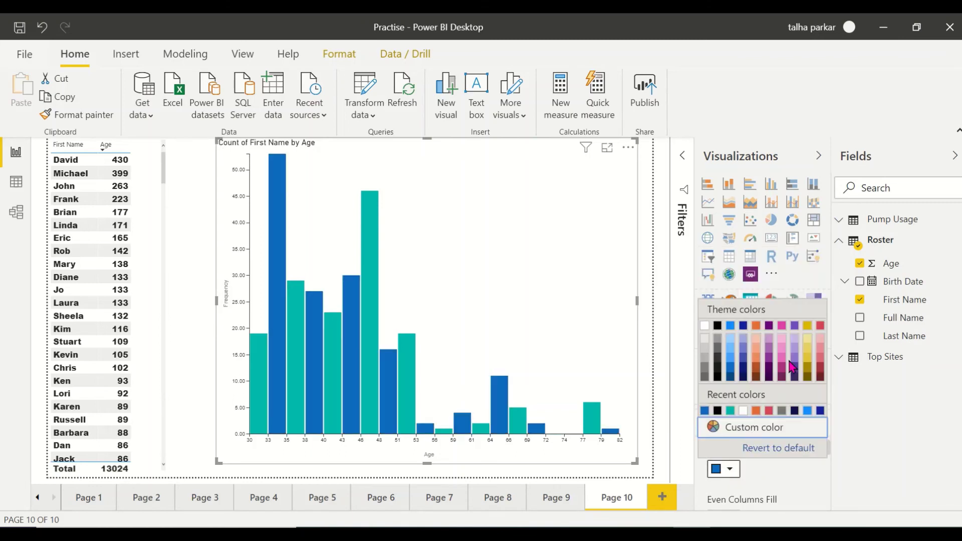
left_click(796, 357)
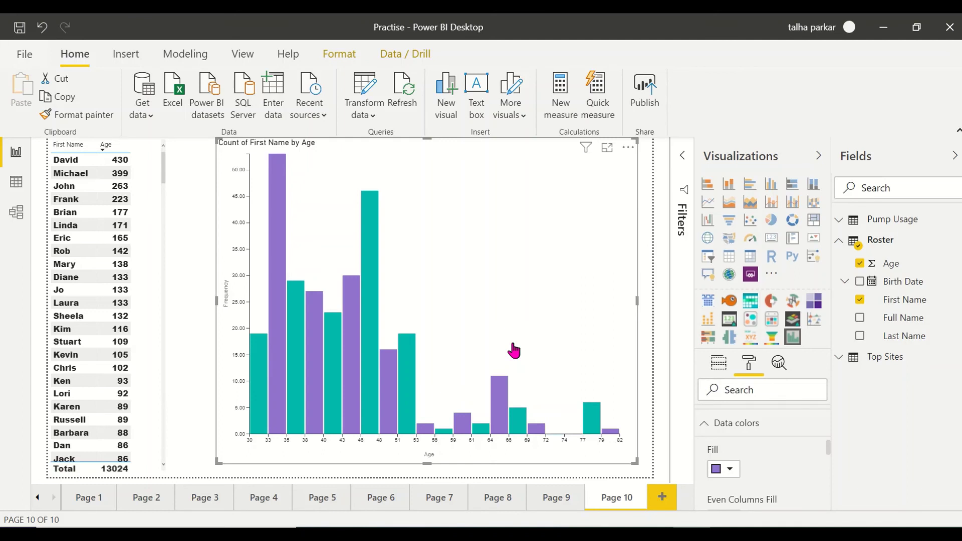
Cross-filter the name table by the 33–35 age bar, review the listed names and ages, and clear the selection.
left_click(275, 425)
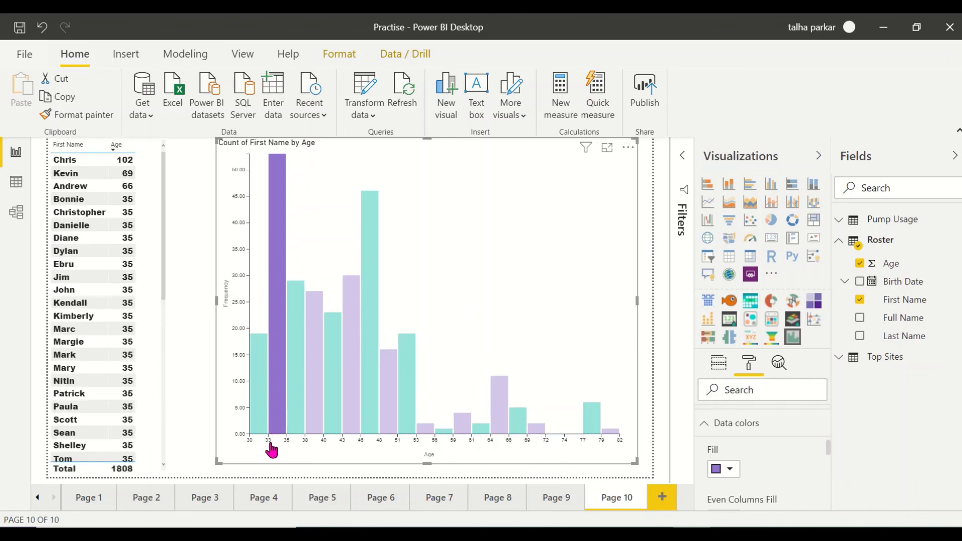
scroll(131, 399, "down", 5)
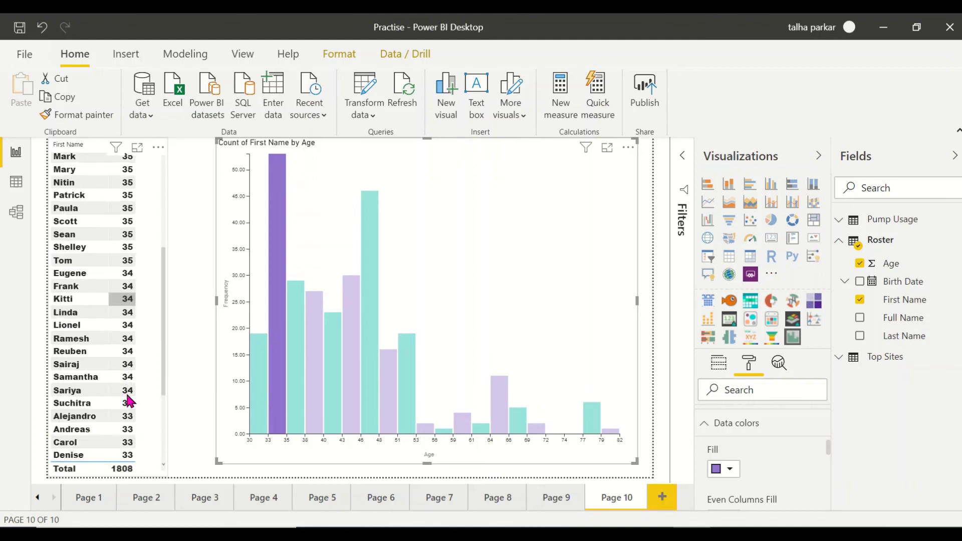
scroll(132, 401, "down", 3)
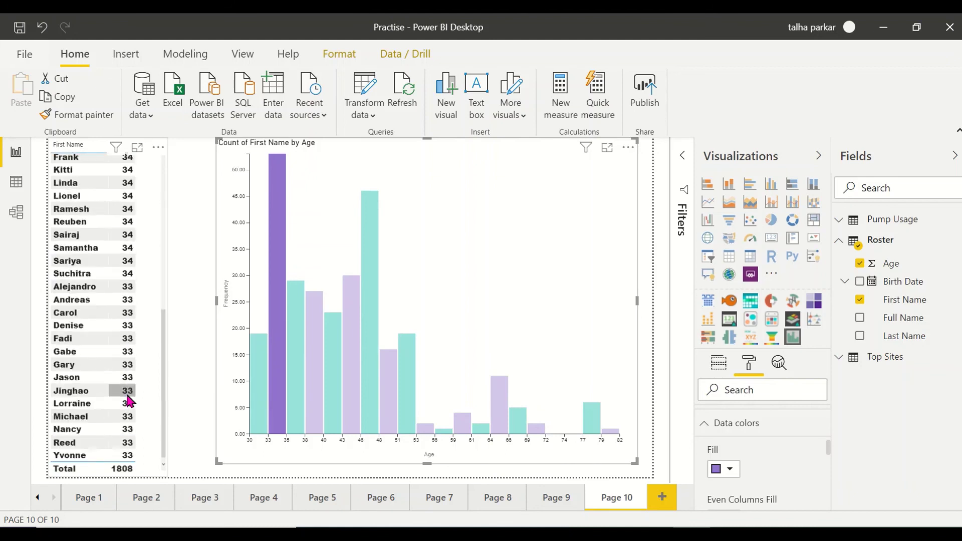
left_click(282, 410)
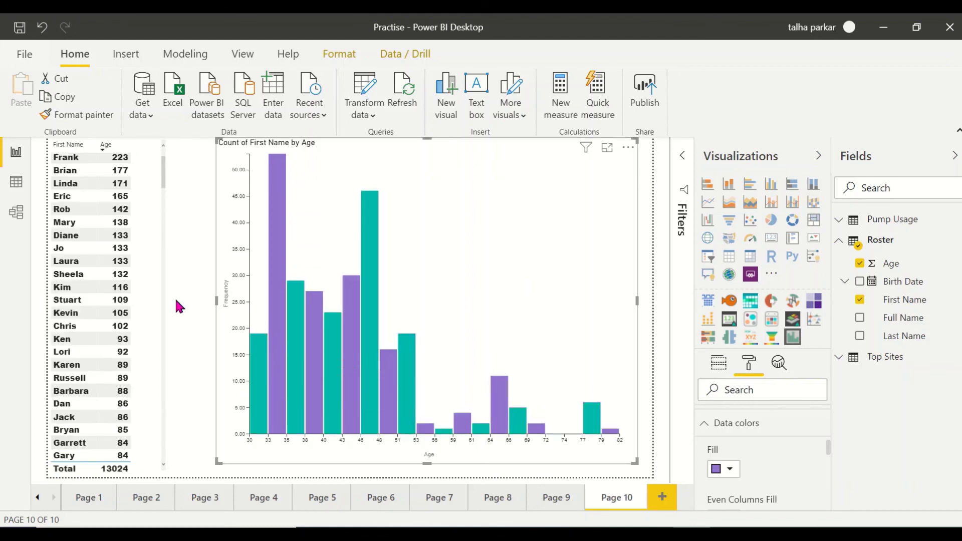
Look through the unfiltered table of first names and ages, and deselect the histogram.
scroll(77, 365, "up", 1)
scroll(75, 360, "down", 15)
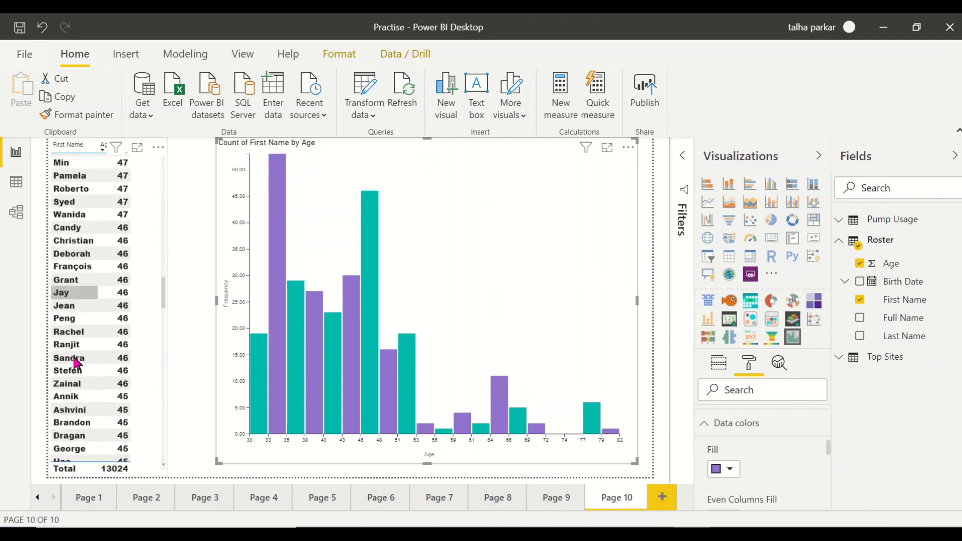
scroll(75, 361, "down", 3)
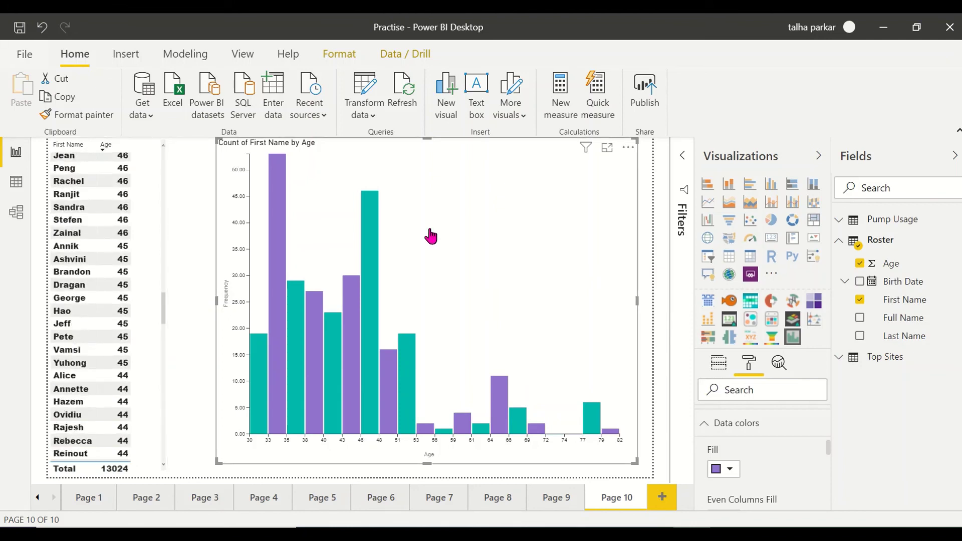
left_click(646, 369)
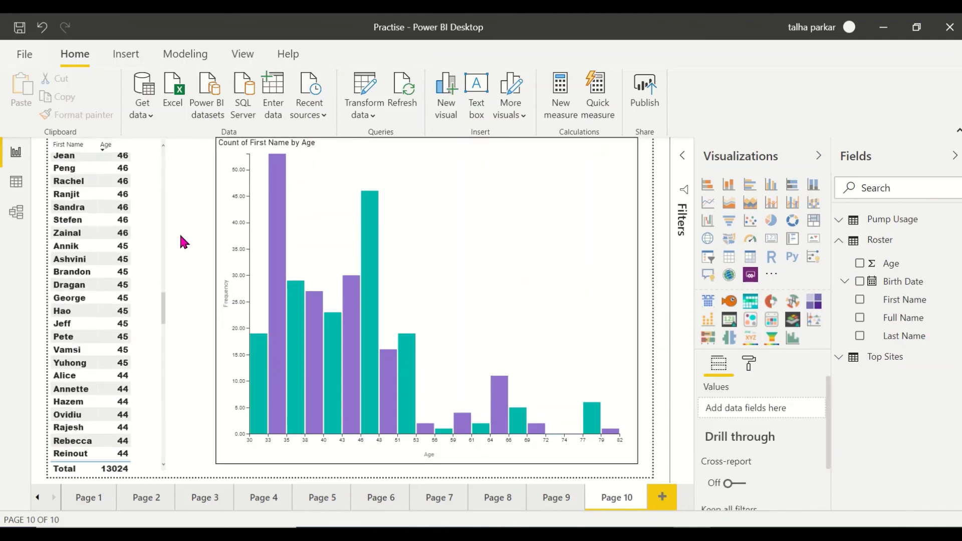